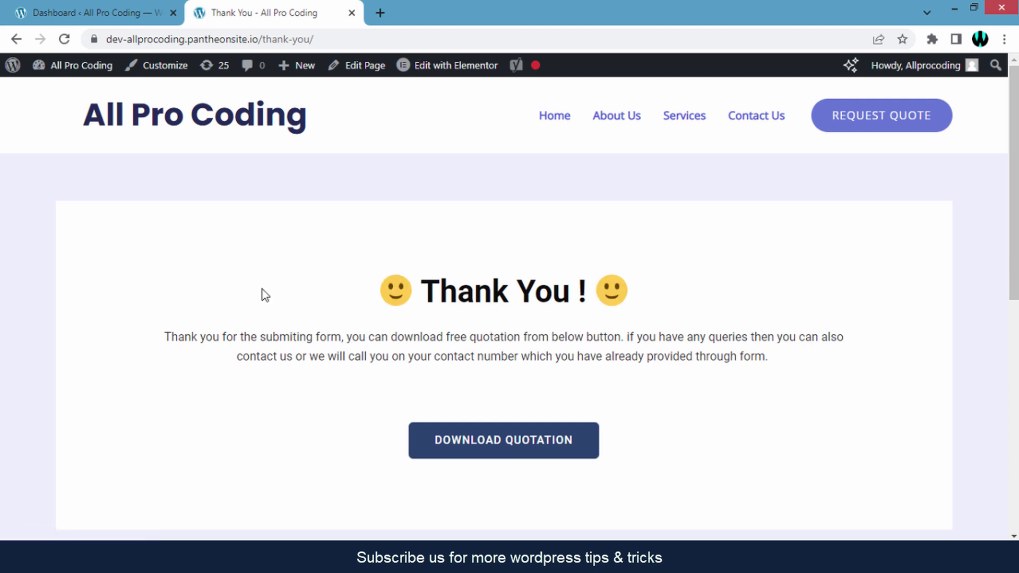
# Go to Plugins > Add New Plugin from the WordPress dashboard.
pyautogui.scroll(-1, 264, 295)
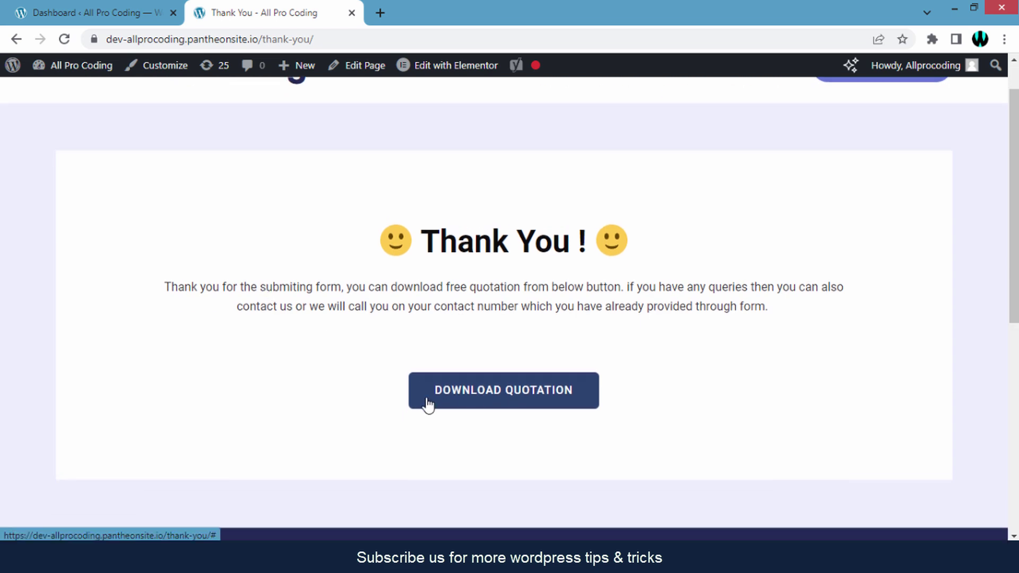
pyautogui.scroll(1, 648, 393)
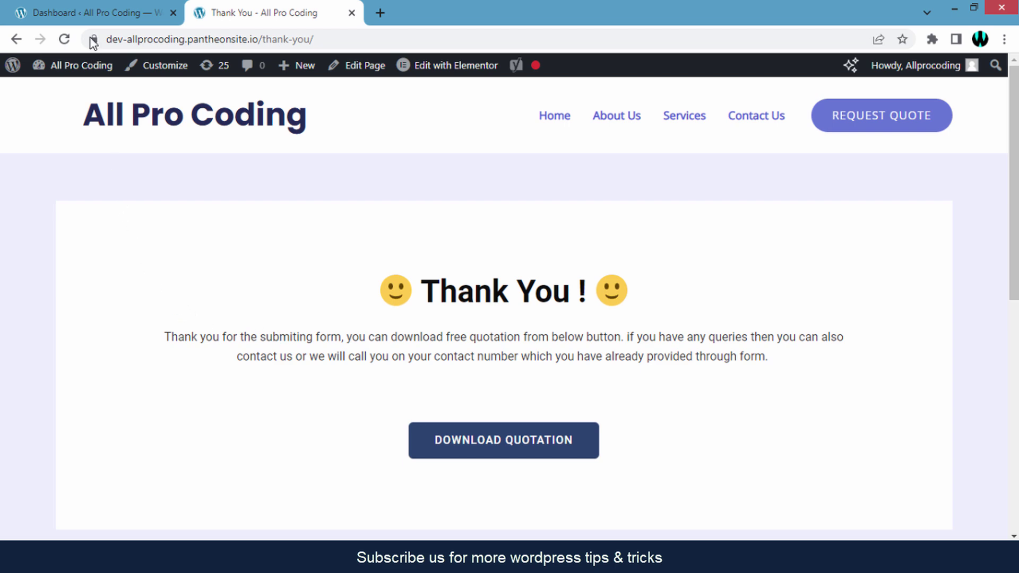
pyautogui.click(91, 14)
pyautogui.scroll(-3, 616, 165)
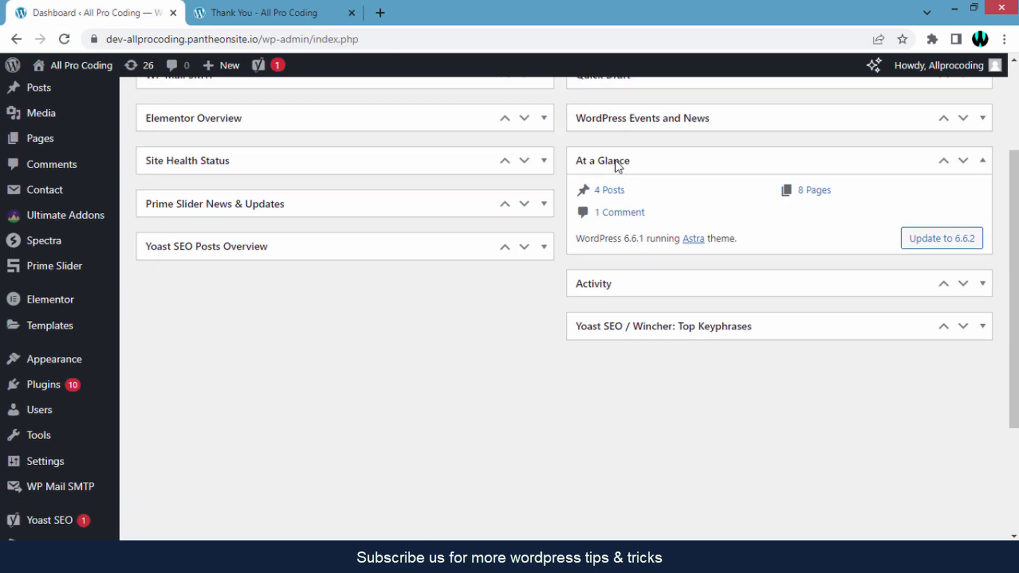
pyautogui.click(59, 393)
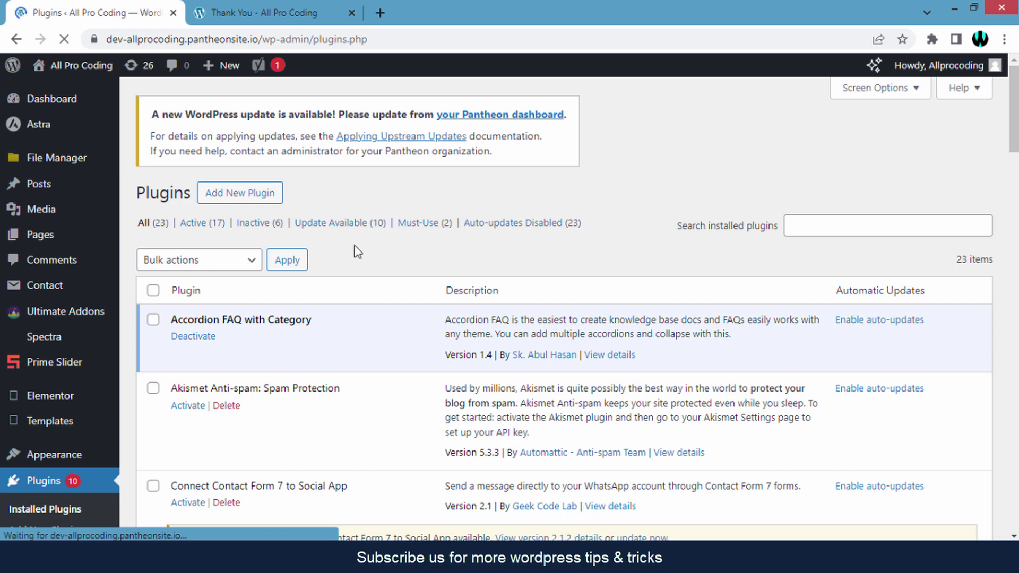
pyautogui.click(239, 194)
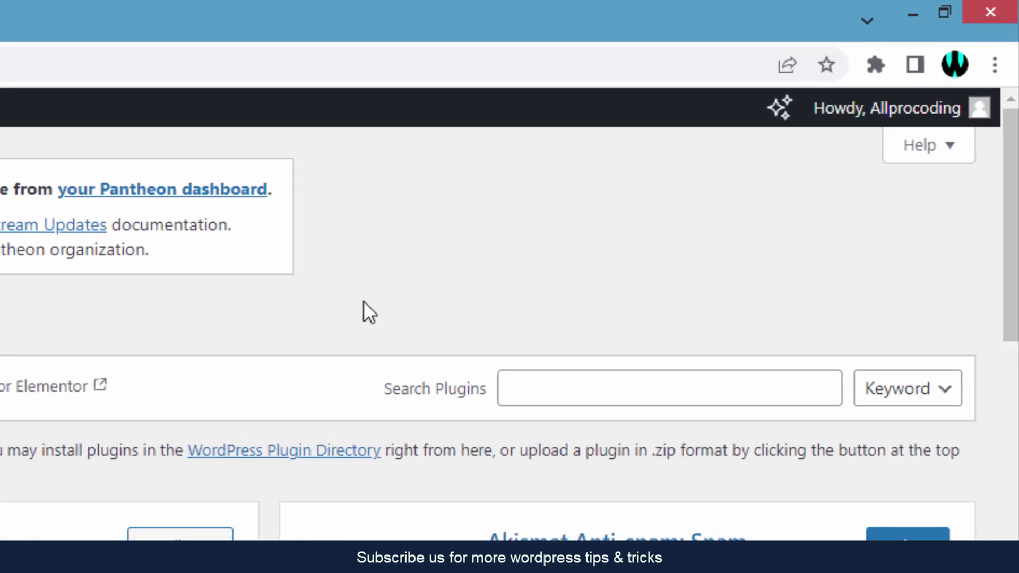
# Search the plugin directory for Ultimate Addons for Contact Form 7.
pyautogui.click(582, 386)
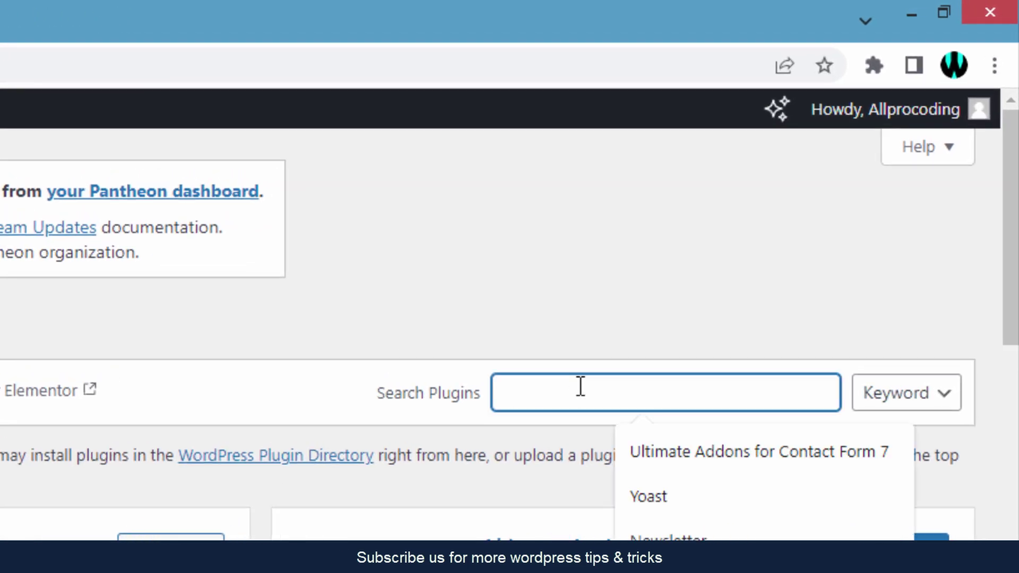
pyautogui.press('Down')
pyautogui.press('Return')
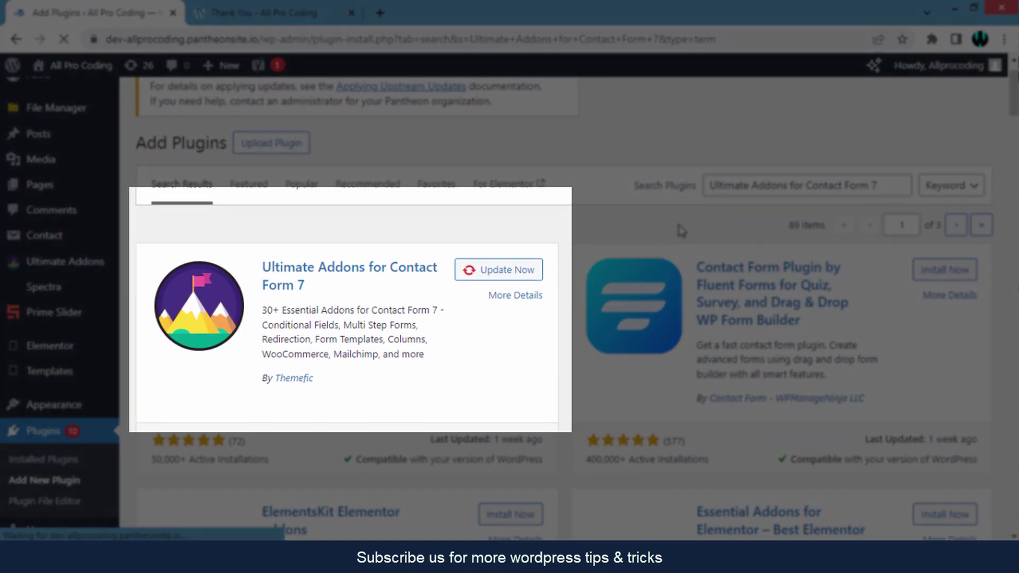
pyautogui.scroll(-2, 435, 264)
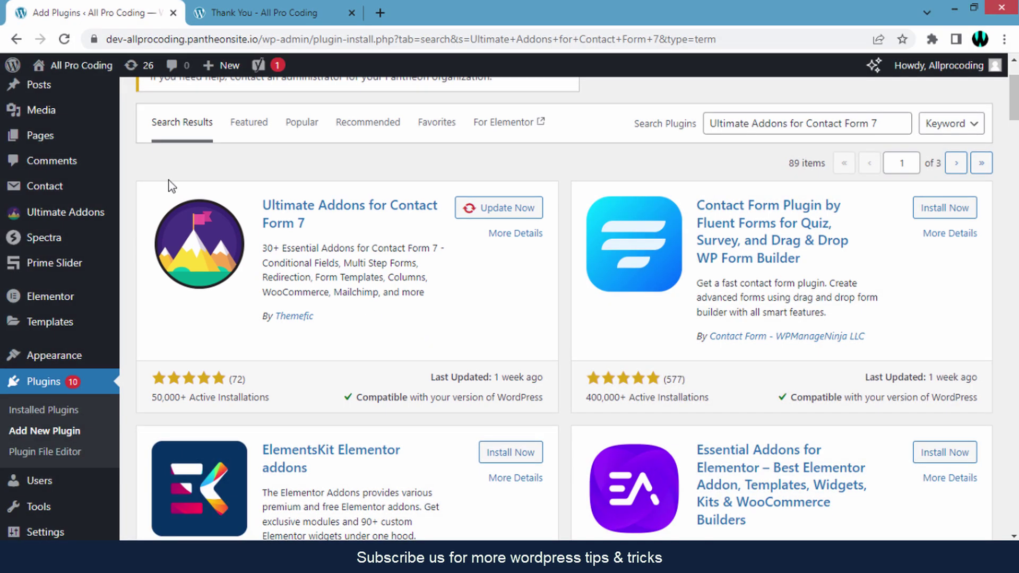
pyautogui.moveTo(76, 221)
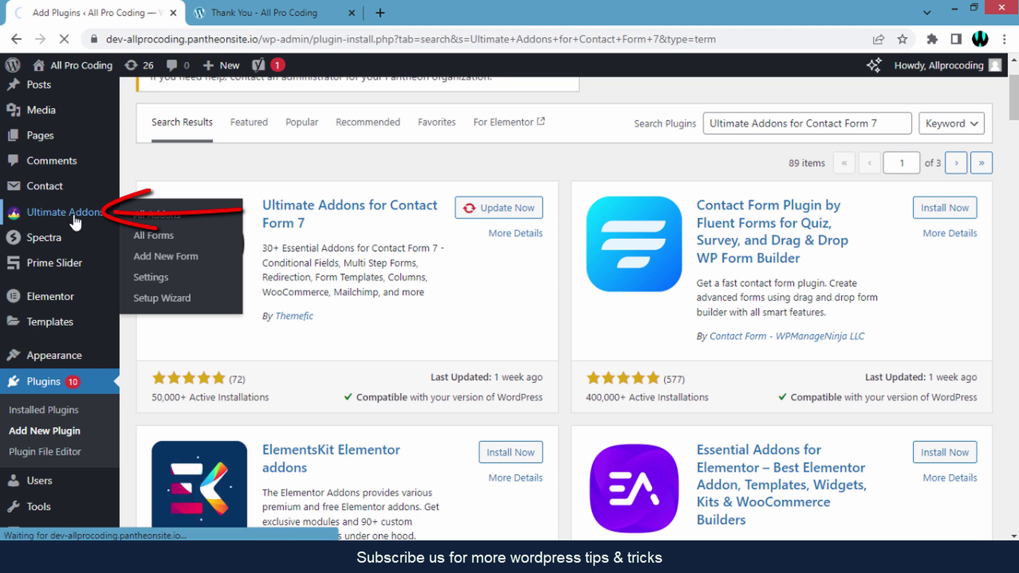
# Switch on the Redirection addon's toggle on the Ultimate Addons All Addons page.
pyautogui.click(76, 222)
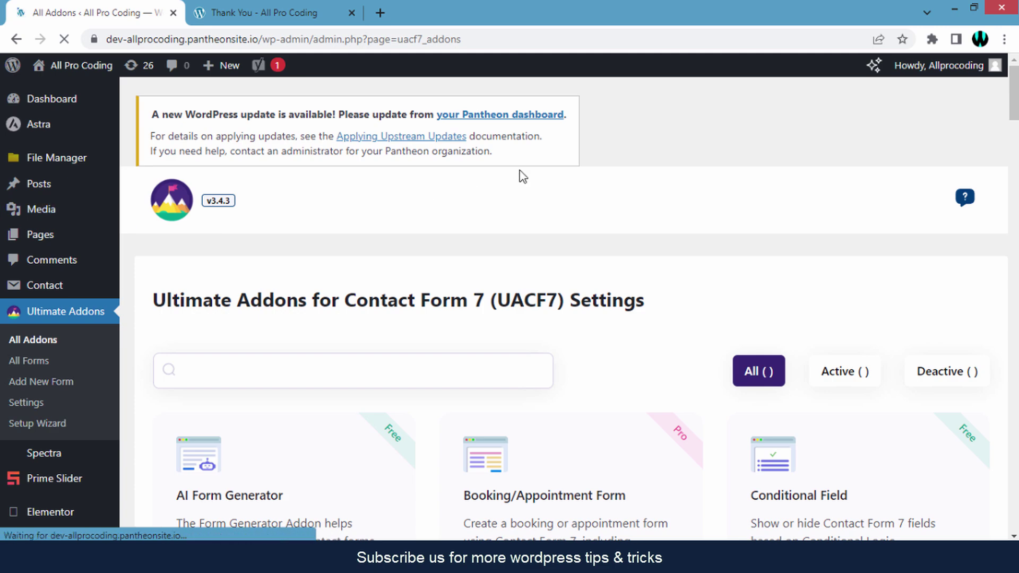
pyautogui.scroll(-10, 771, 180)
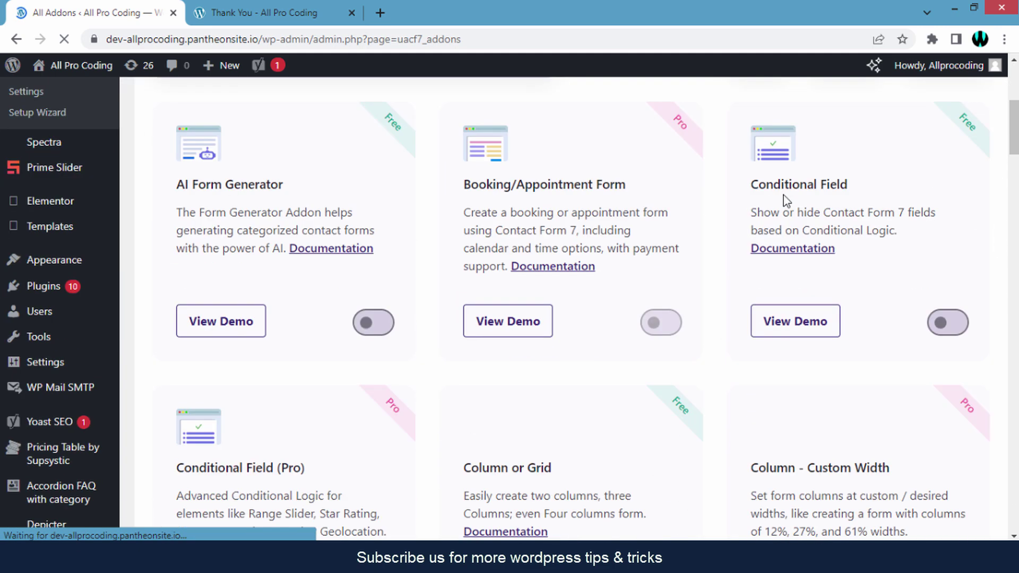
pyautogui.moveTo(1015, 160); pyautogui.dragTo(1015, 347)
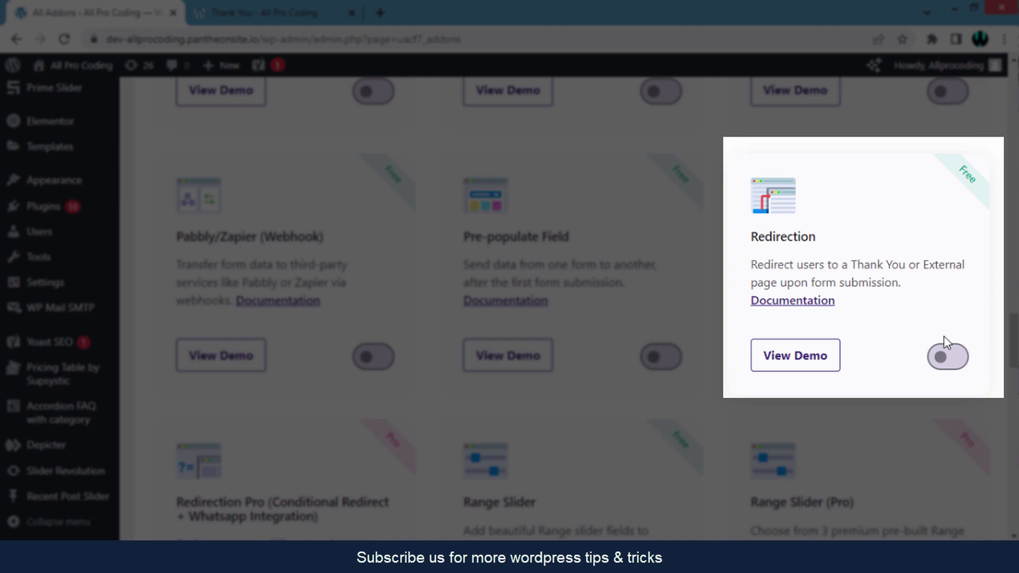
pyautogui.click(953, 364)
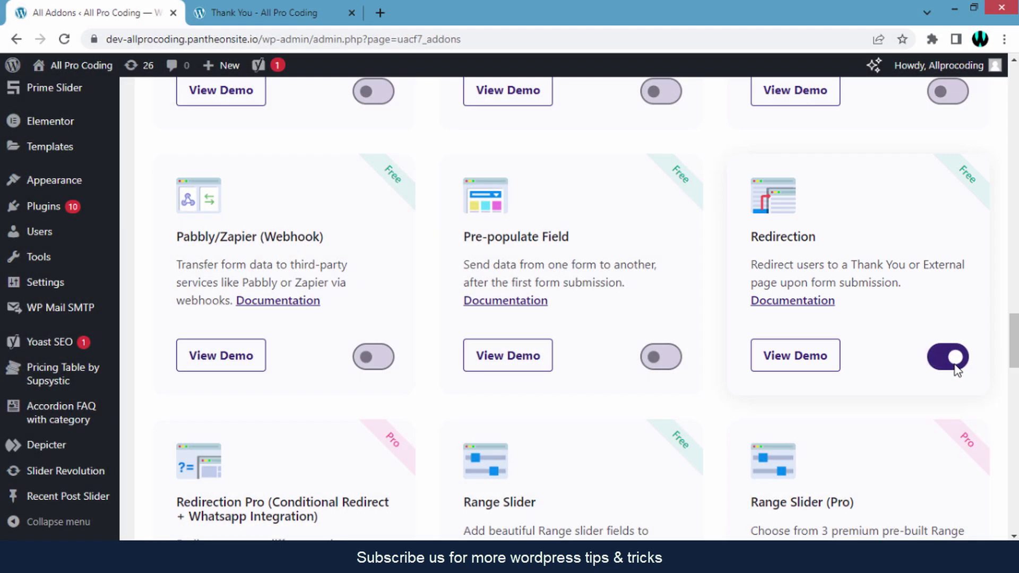
pyautogui.scroll(4, 26, 307)
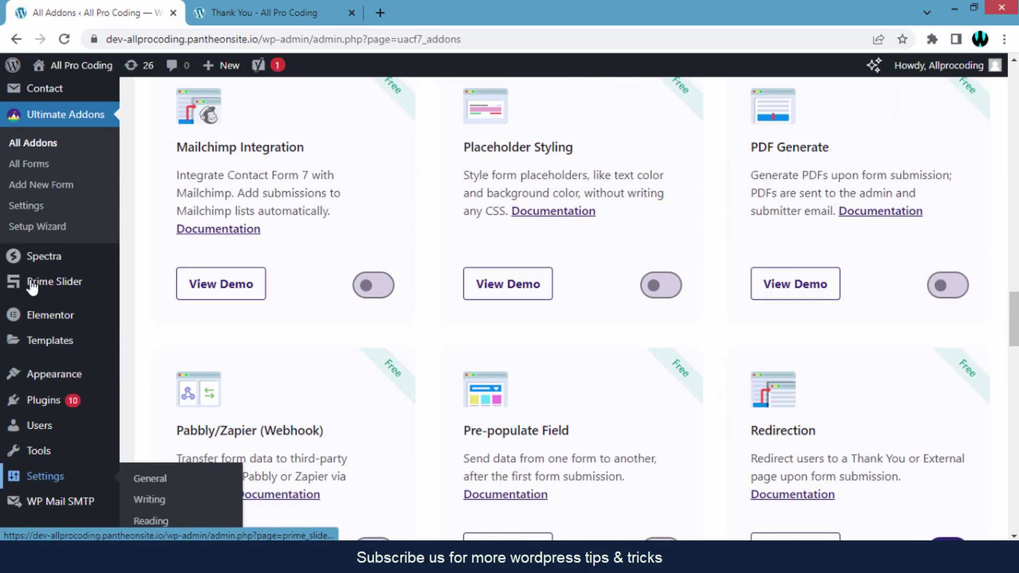
pyautogui.scroll(5, 35, 289)
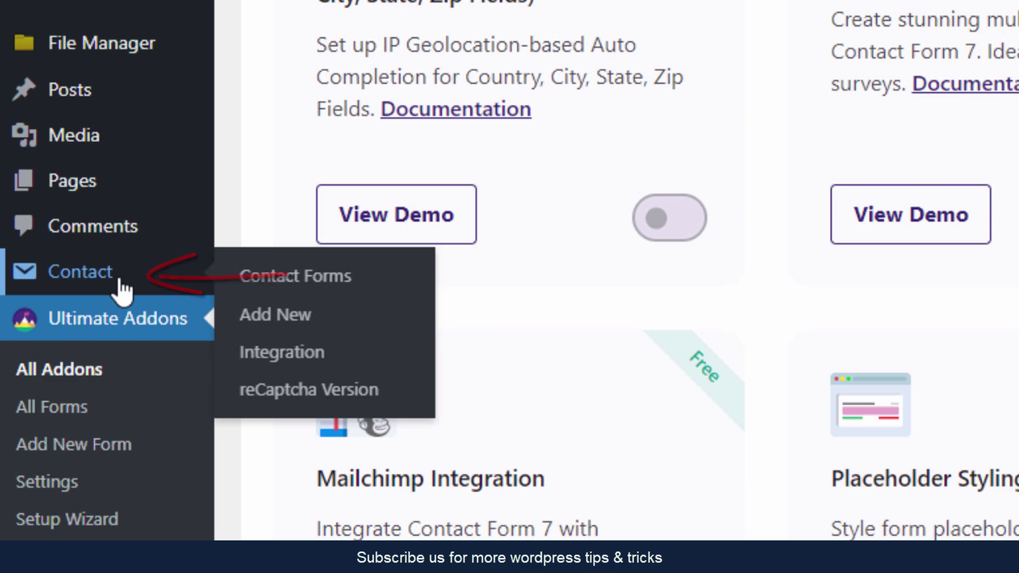
# Edit the contact form 'Form' and scroll to its Ultimate Addons Redirection Settings.
pyautogui.click(122, 286)
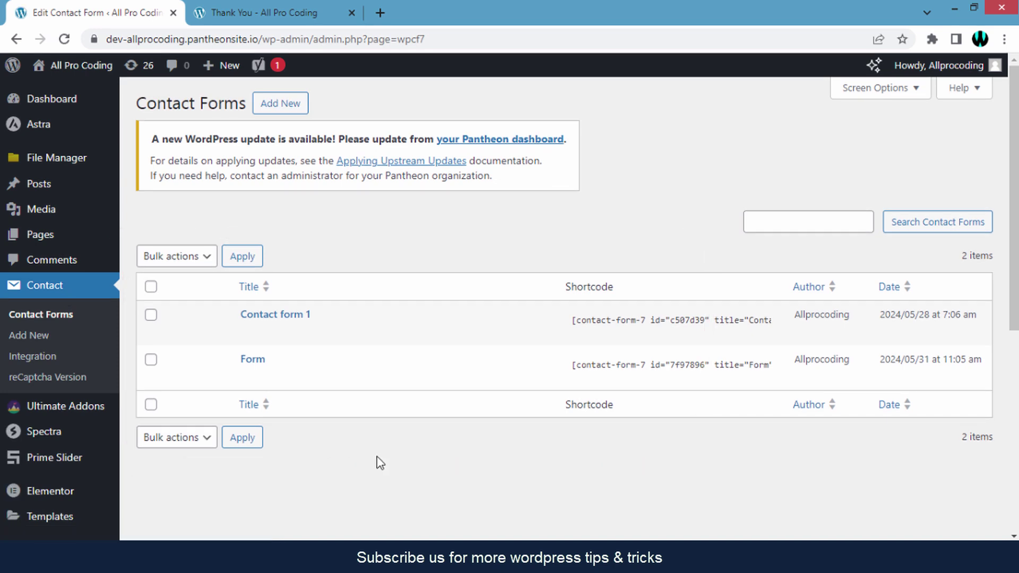
pyautogui.moveTo(251, 390)
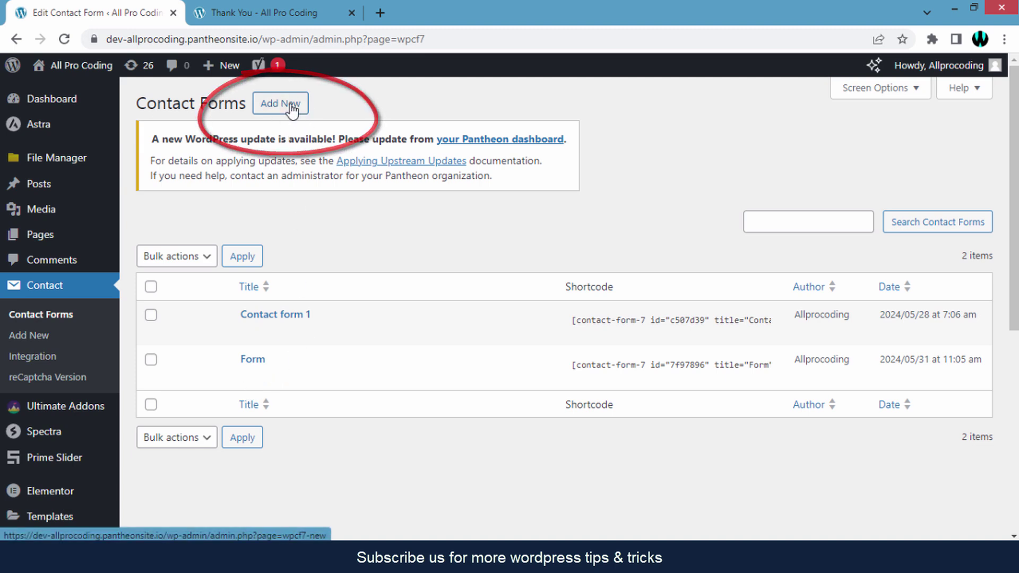
pyautogui.click(248, 378)
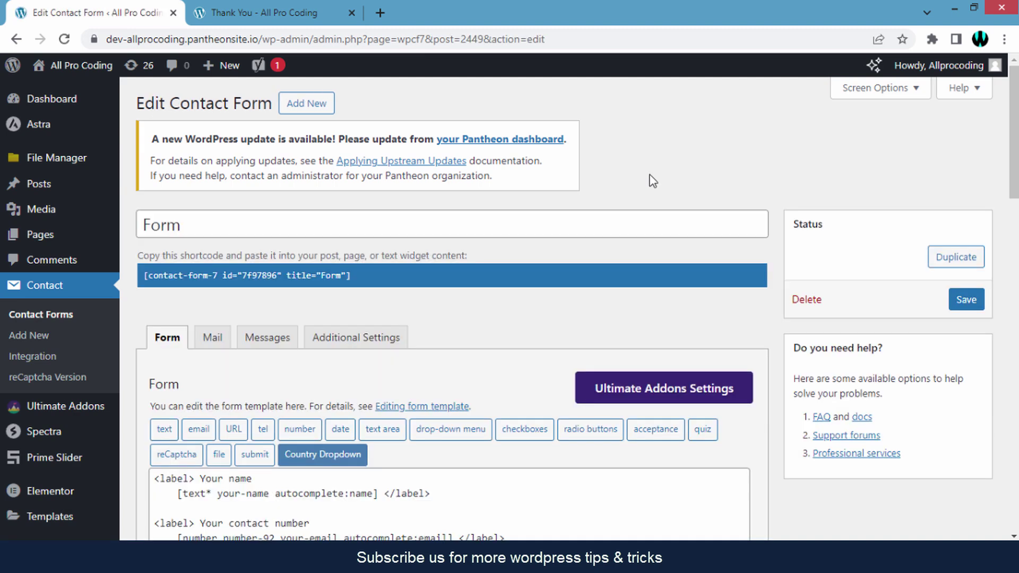
pyautogui.scroll(-3, 653, 181)
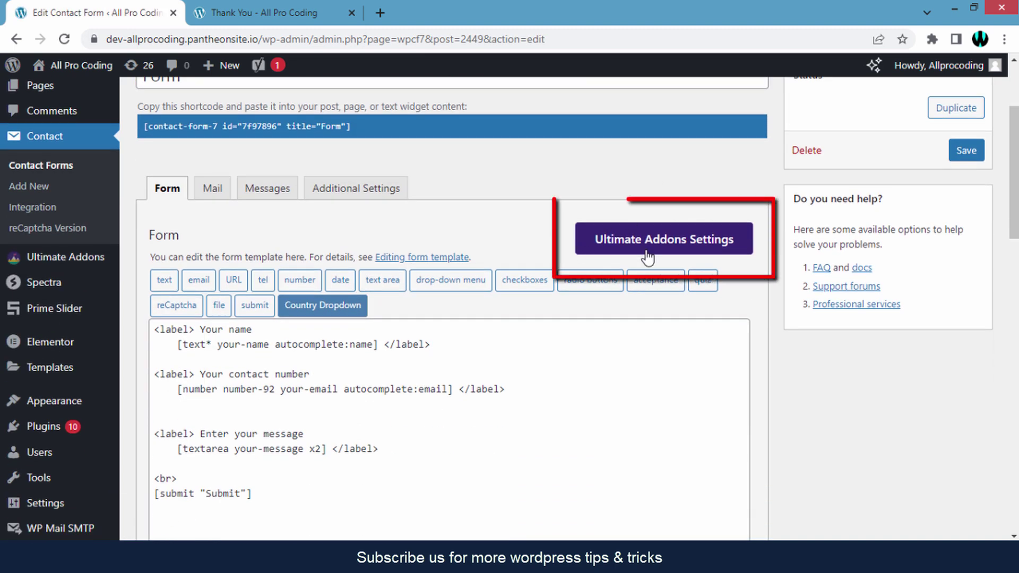
pyautogui.scroll(-1, 732, 253)
pyautogui.click(733, 254)
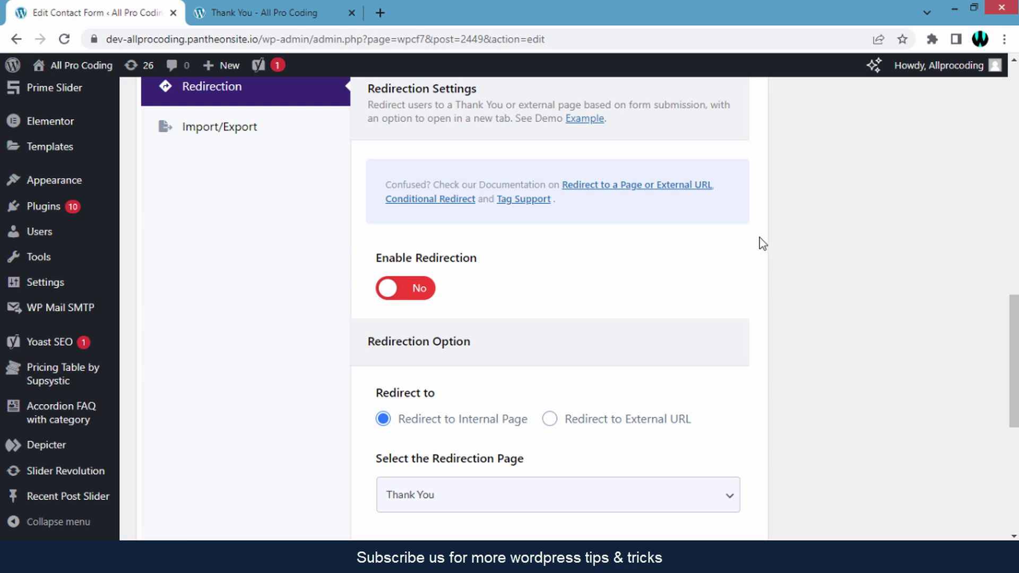
pyautogui.scroll(-1, 760, 237)
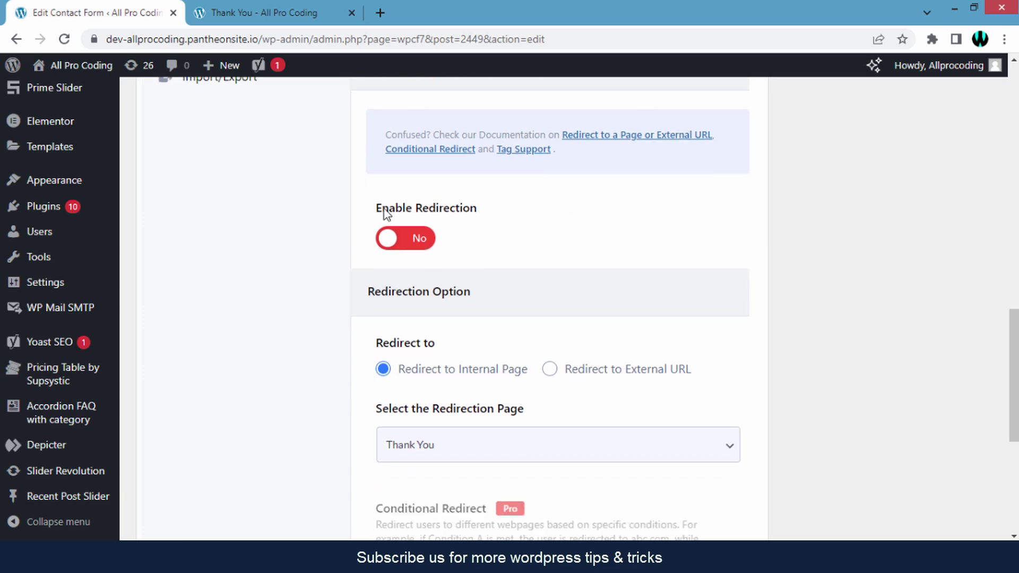
# Turn on redirection after submission and select Thank You as the redirect page.
pyautogui.click(422, 245)
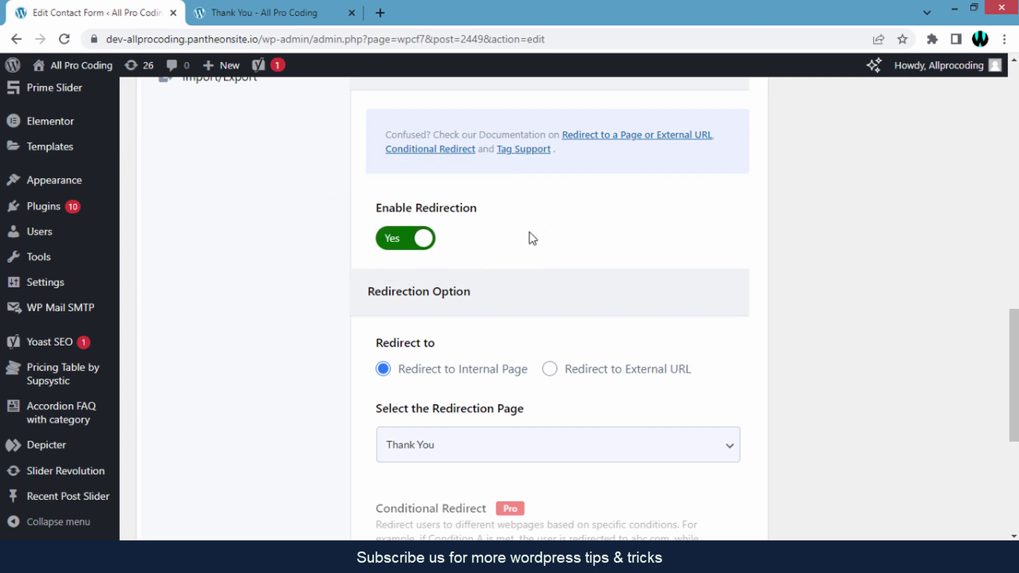
pyautogui.scroll(-3, 530, 236)
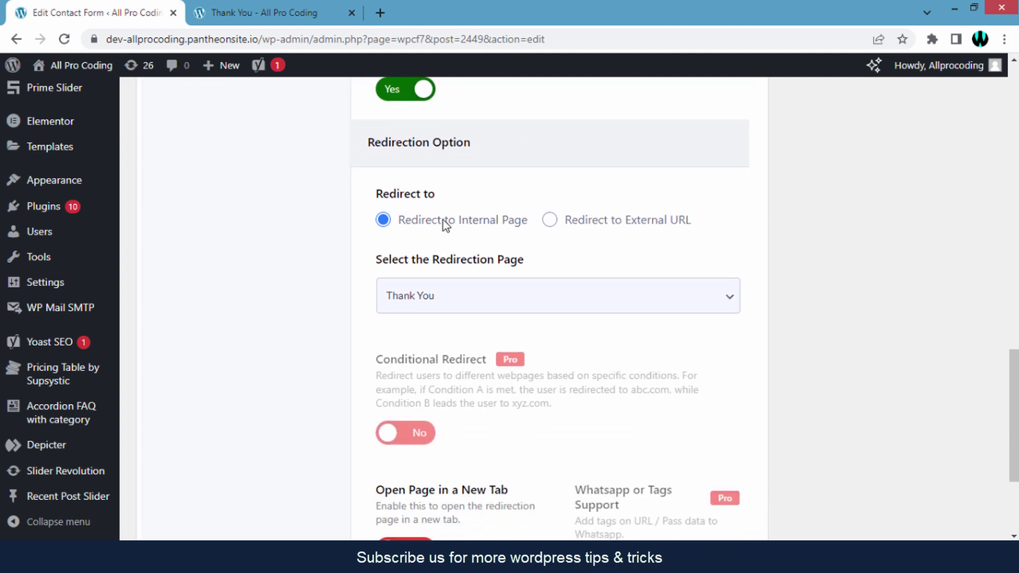
pyautogui.moveTo(374, 194); pyautogui.dragTo(448, 201)
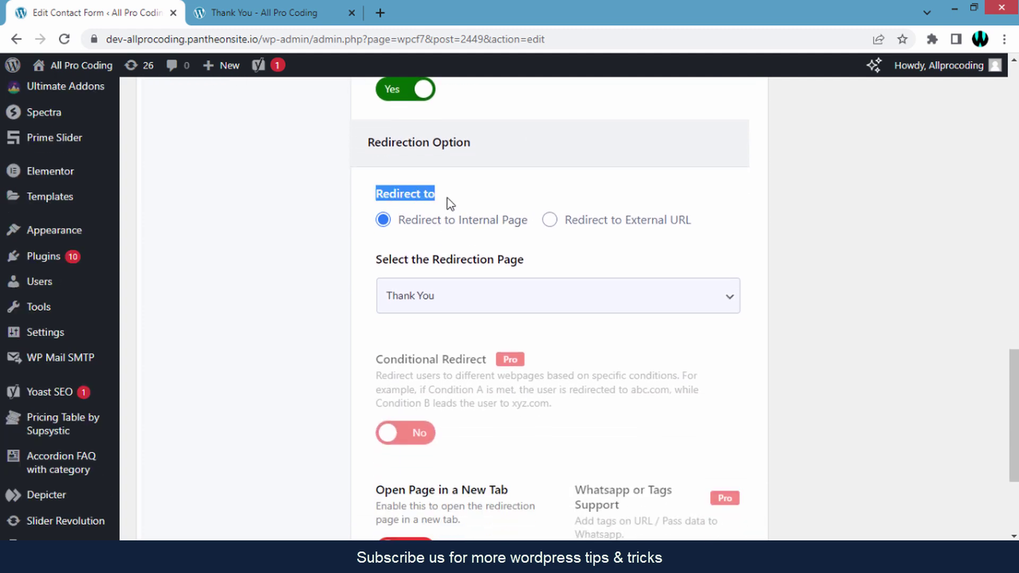
pyautogui.click(446, 202)
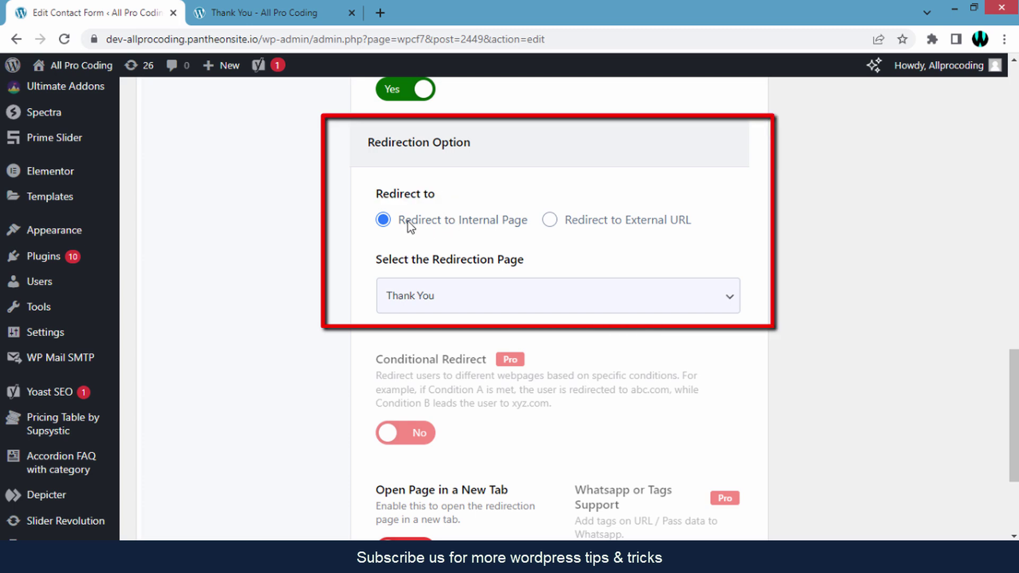
pyautogui.moveTo(407, 225); pyautogui.dragTo(504, 219)
pyautogui.click(505, 218)
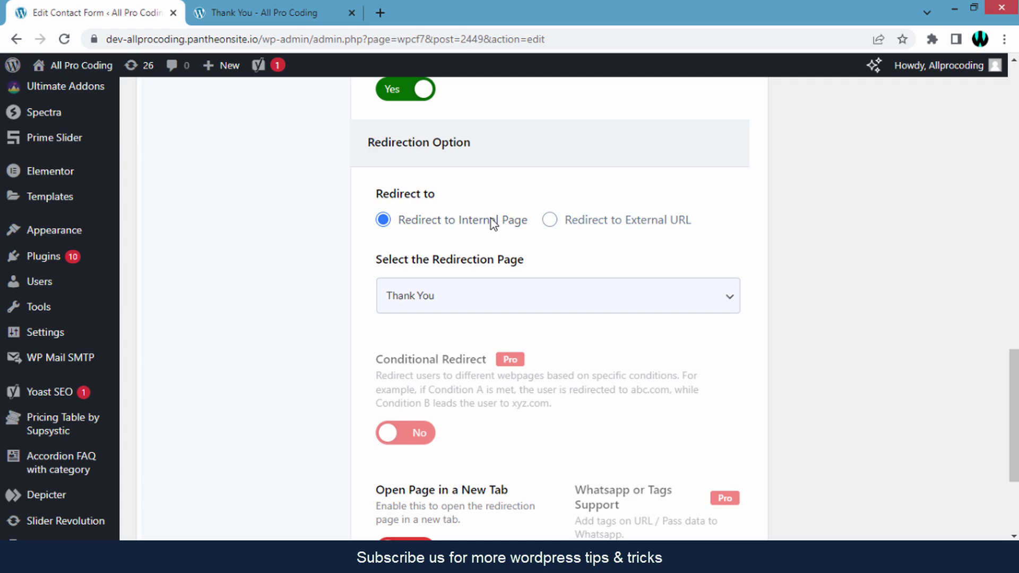
pyautogui.click(500, 296)
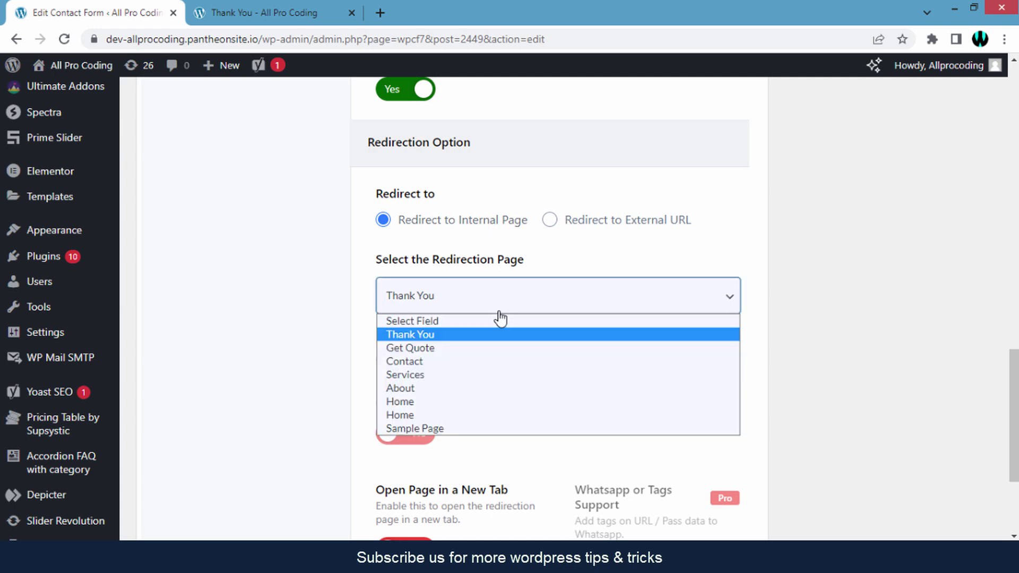
pyautogui.click(469, 336)
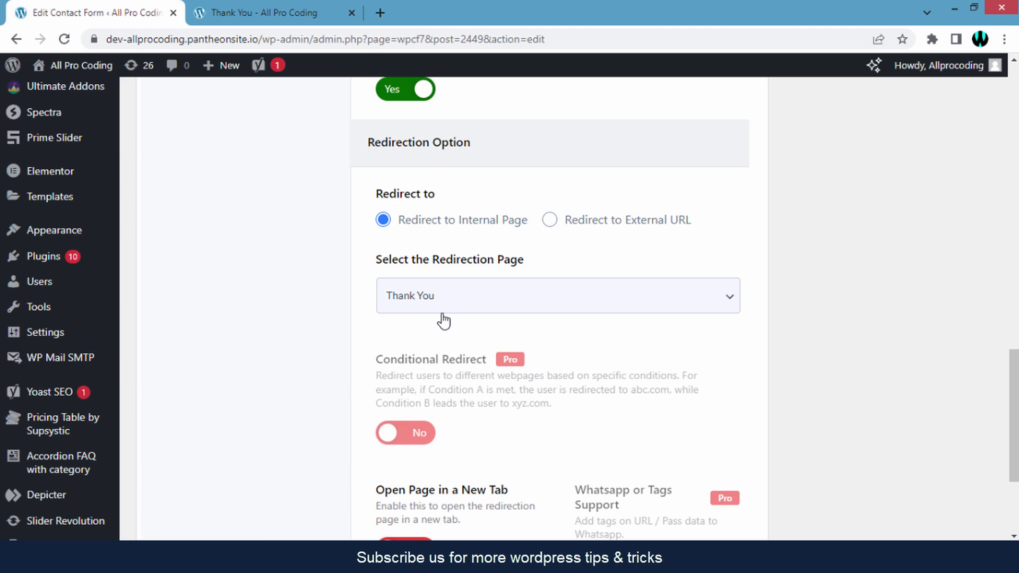
# Set the redirect type to Internal Page, leave 'Open Page in a New Tab' off, and save.
pyautogui.click(550, 222)
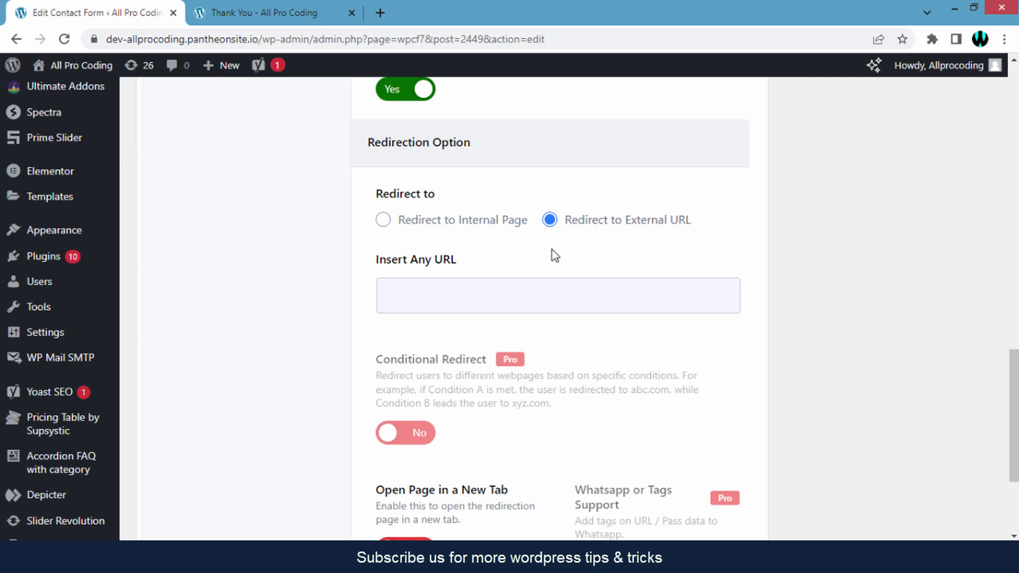
pyautogui.click(474, 293)
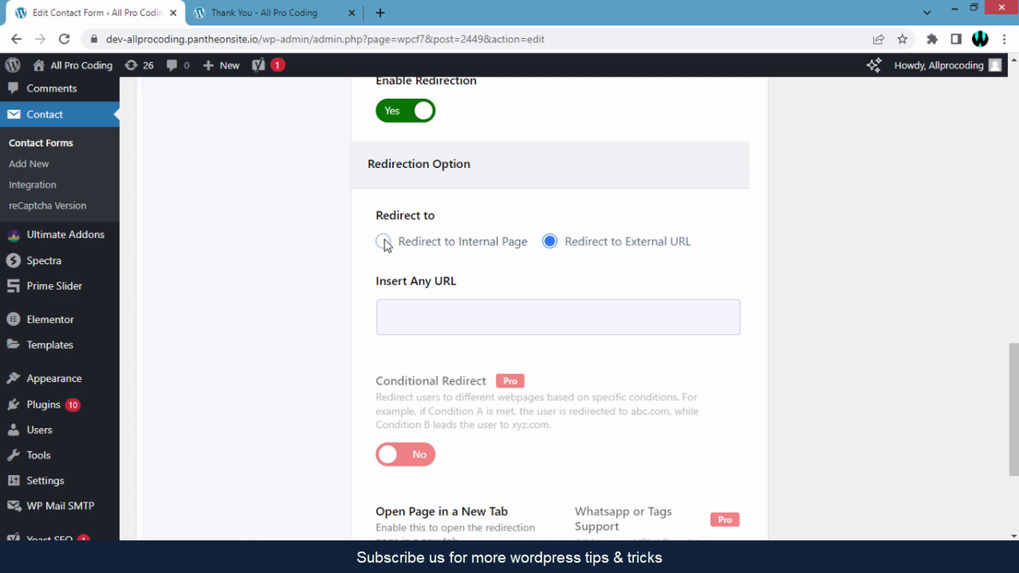
pyautogui.click(383, 242)
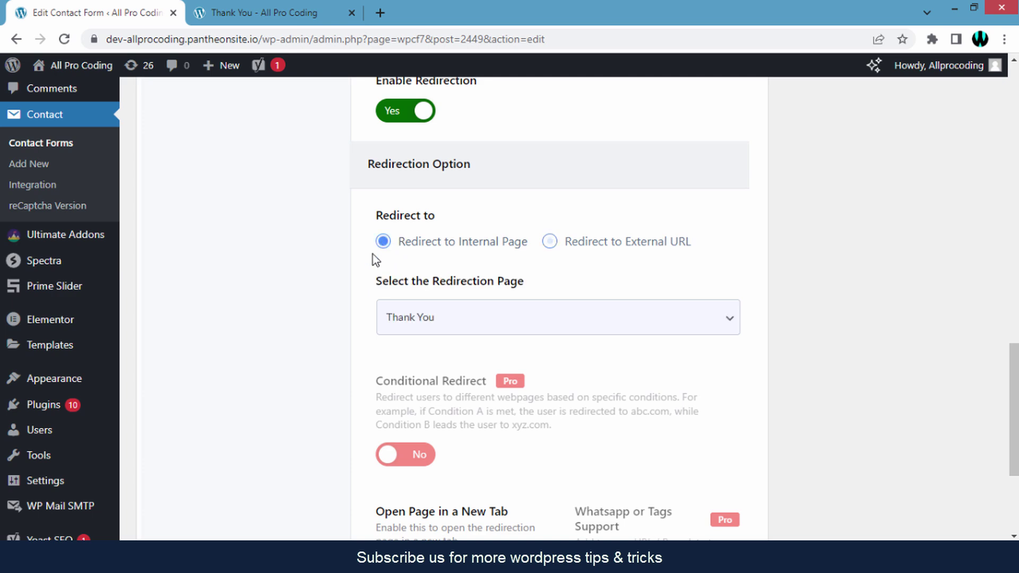
pyautogui.scroll(-4, 372, 254)
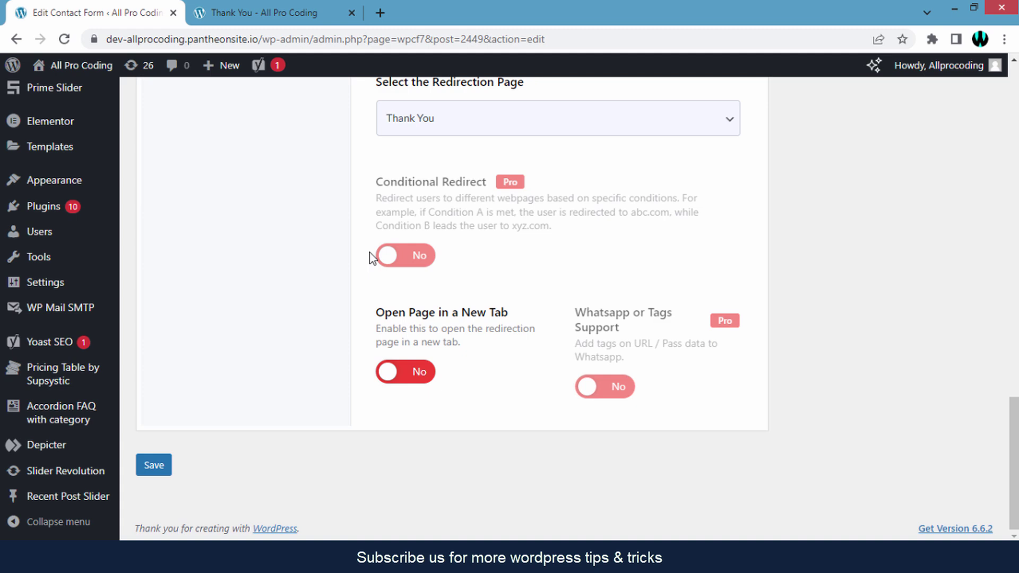
pyautogui.click(416, 378)
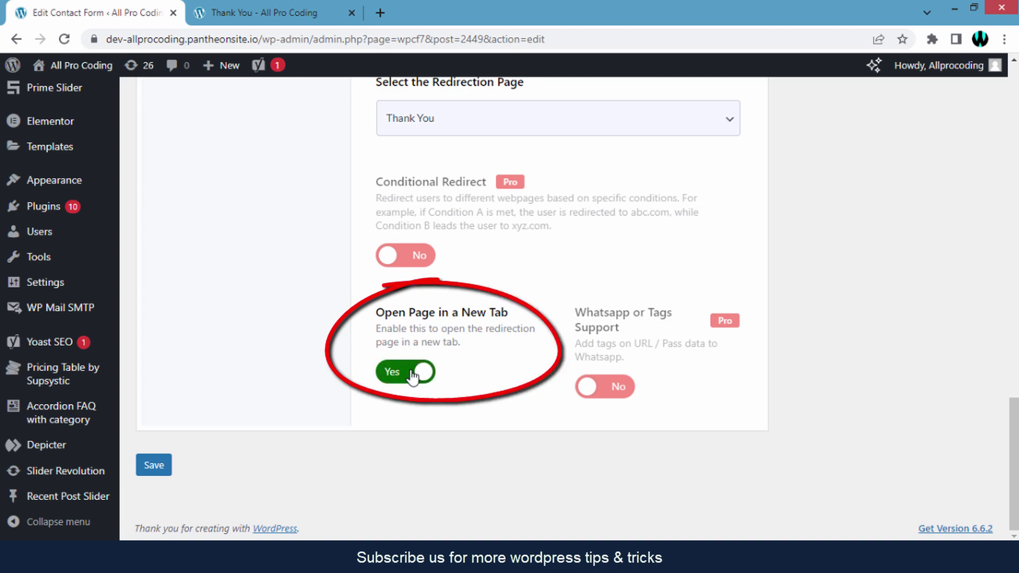
pyautogui.click(397, 380)
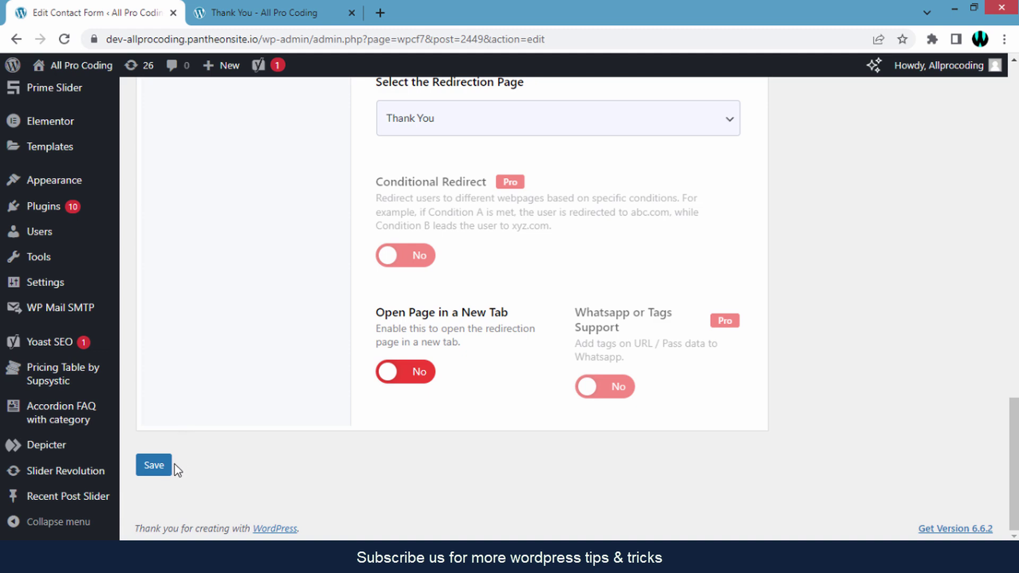
pyautogui.click(153, 473)
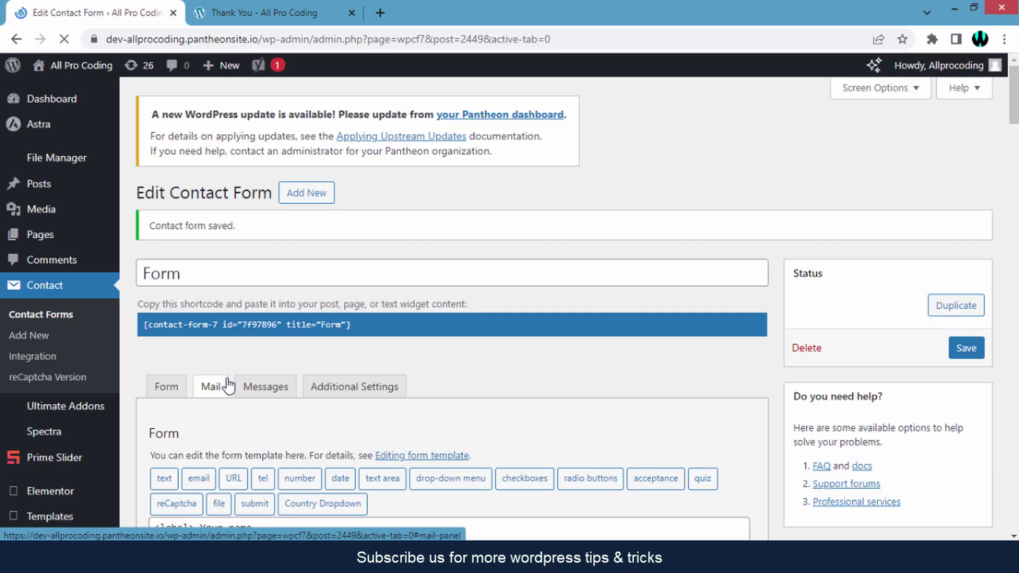
# Confirm the 'Contact form saved.' notice, then bring up the site's Get Quote page.
pyautogui.moveTo(148, 227); pyautogui.dragTo(238, 228)
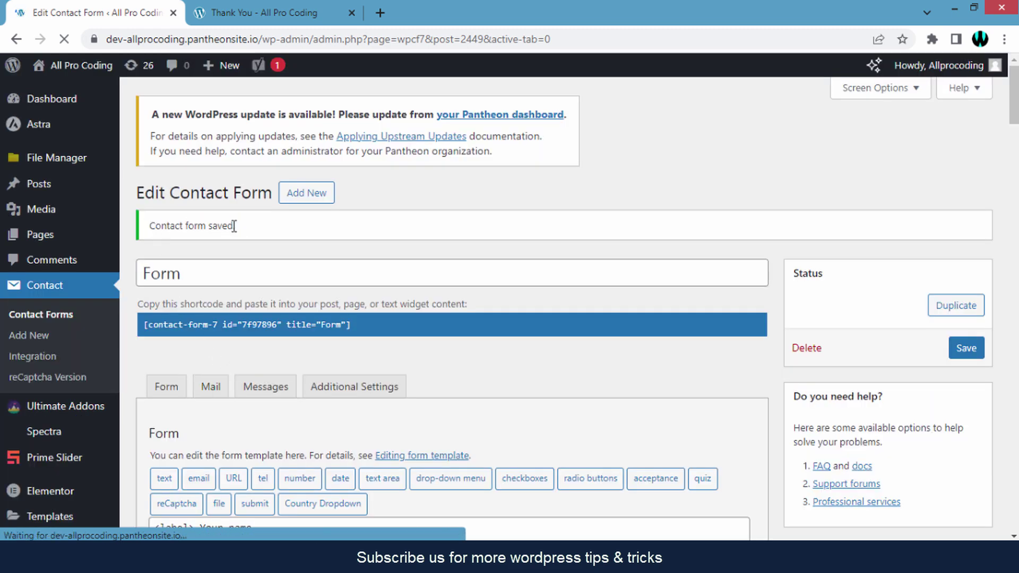
pyautogui.click(239, 228)
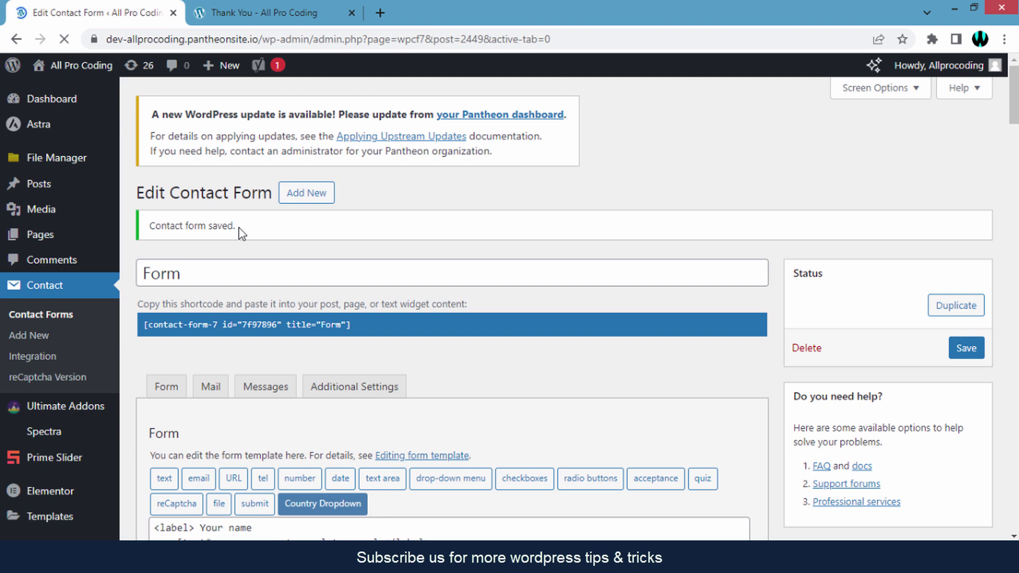
pyautogui.click(279, 8)
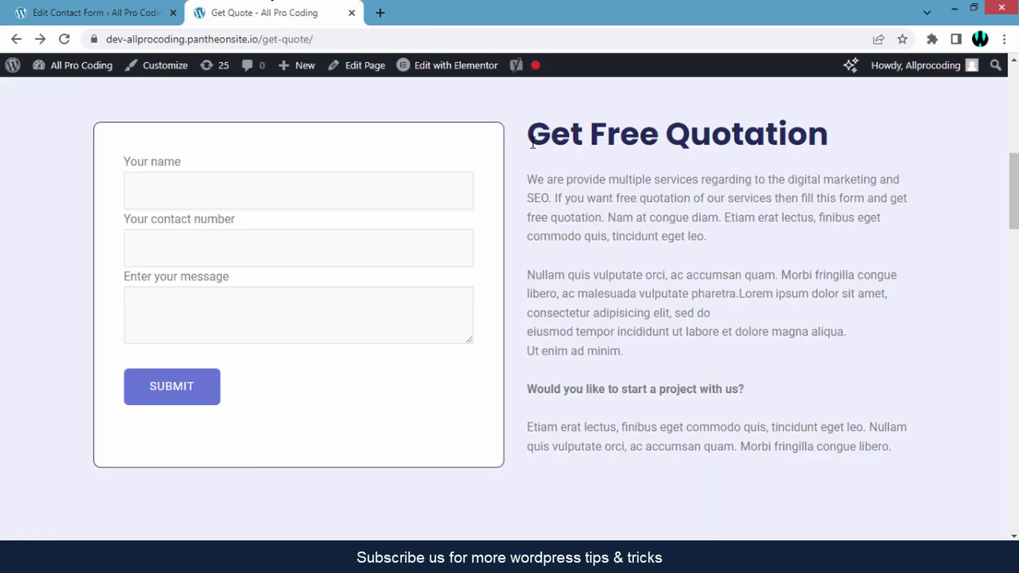
# Fill the quotation form with a name, a contact number and message 'Hi', and submit it.
pyautogui.moveTo(533, 143); pyautogui.dragTo(846, 143)
pyautogui.click(841, 143)
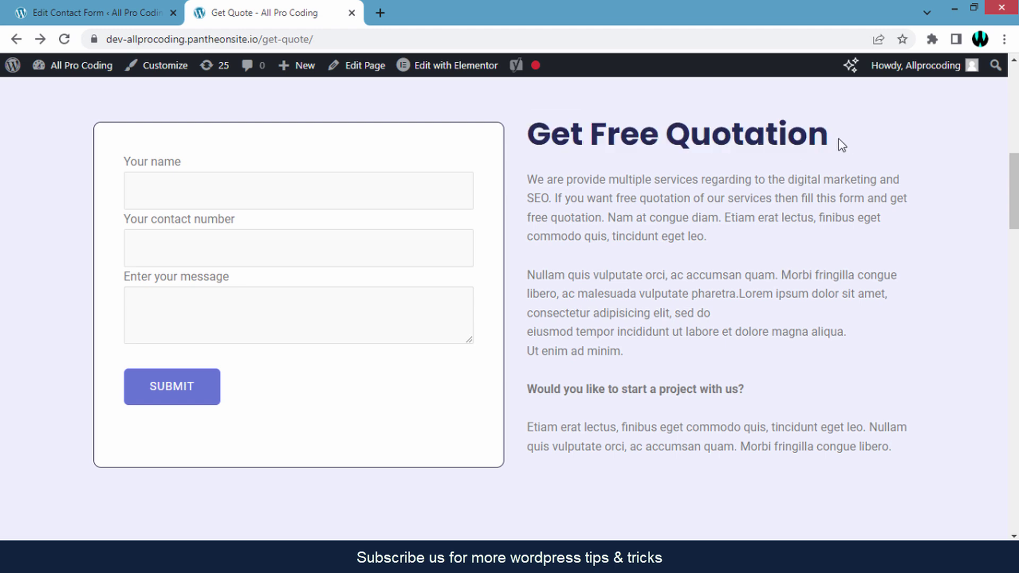
pyautogui.click(344, 184)
pyautogui.click(220, 320)
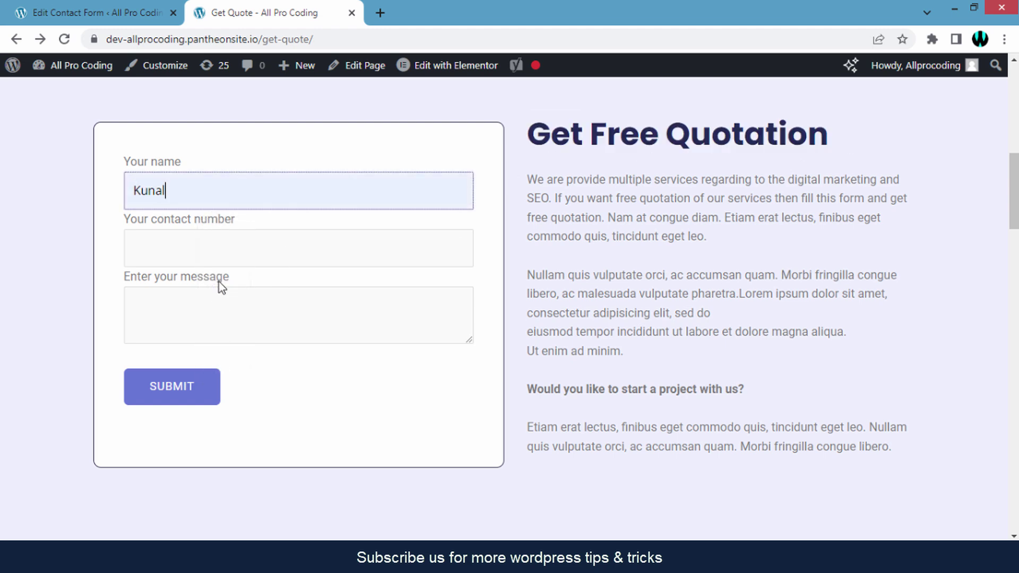
pyautogui.click(223, 248)
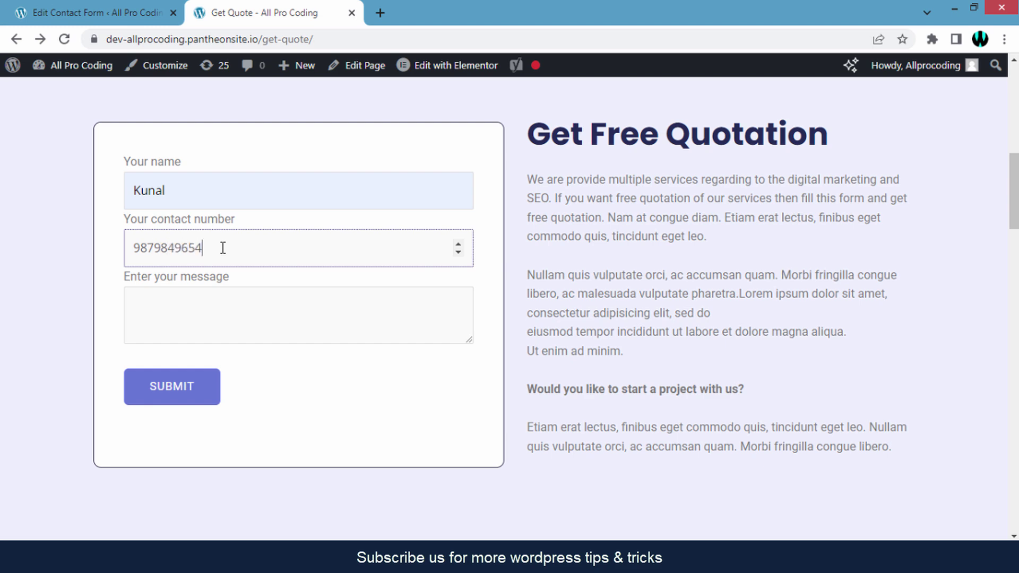
pyautogui.click(216, 339)
pyautogui.write('Hi')
pyautogui.click(245, 364)
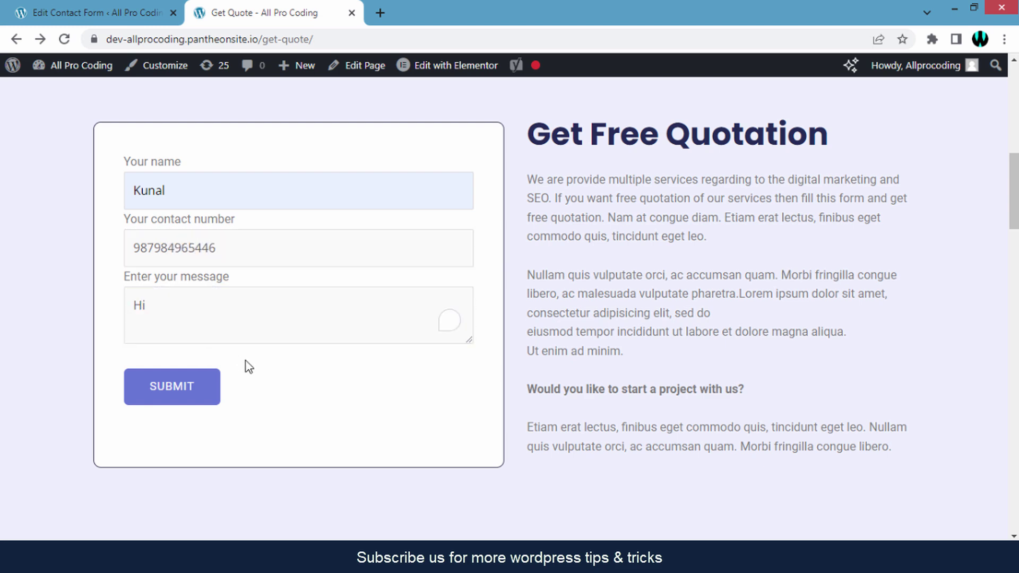
pyautogui.click(189, 396)
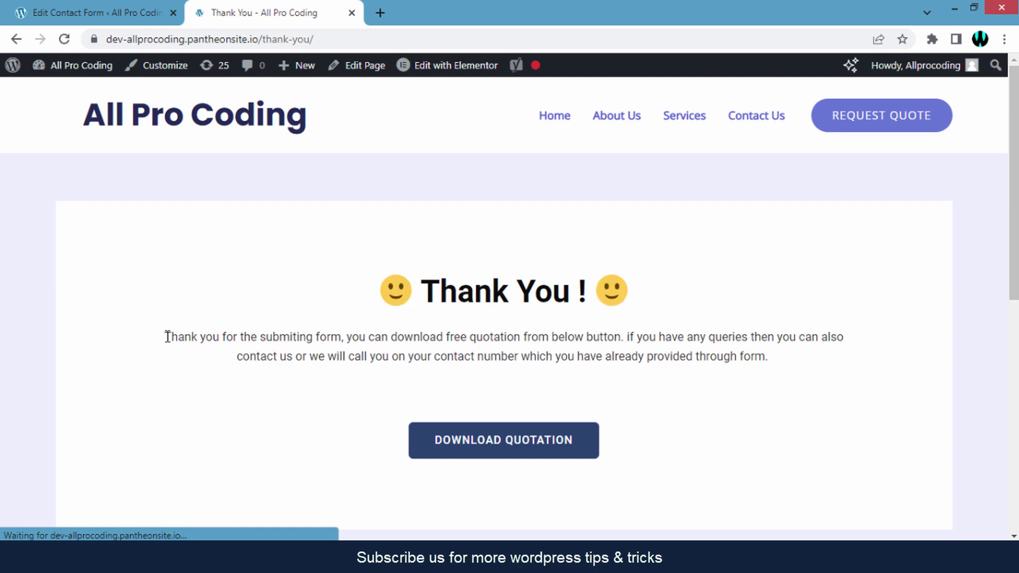
# Verify the Thank You page appears after submission, then return to the contact form editor.
pyautogui.moveTo(168, 336); pyautogui.dragTo(758, 358)
pyautogui.click(753, 363)
pyautogui.scroll(-1, 724, 353)
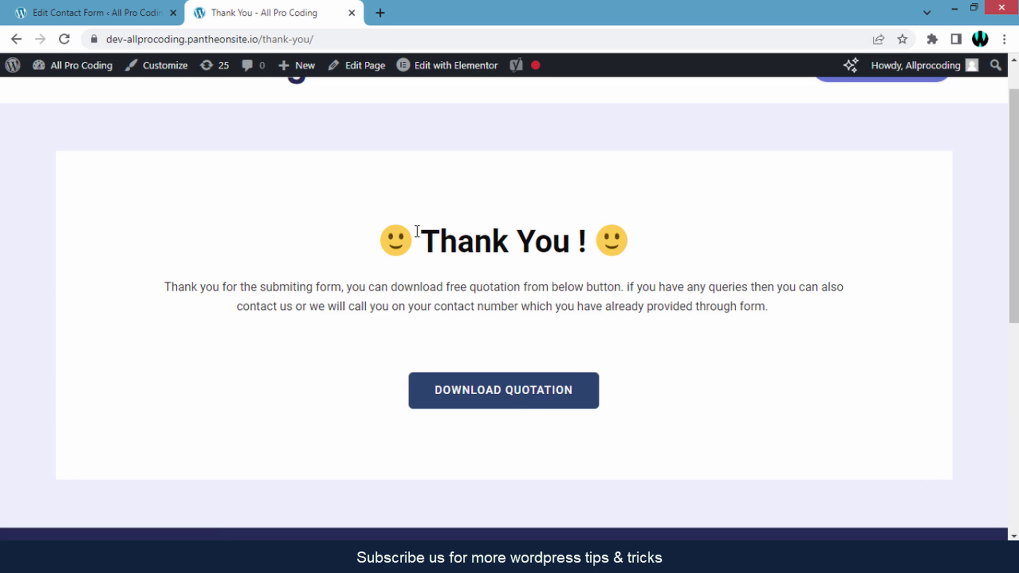
pyautogui.moveTo(417, 231); pyautogui.dragTo(584, 242)
pyautogui.click(582, 241)
pyautogui.click(72, 12)
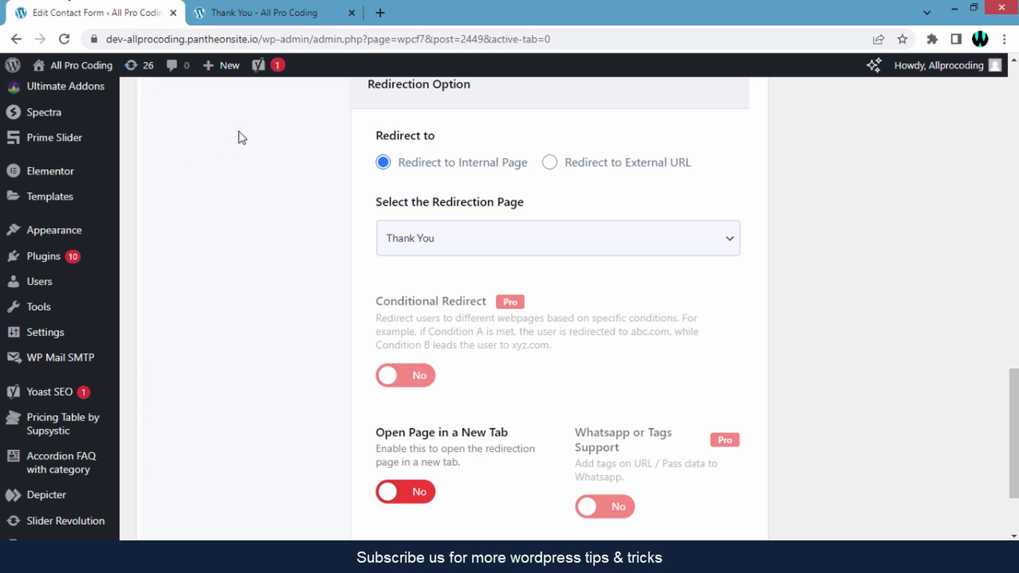
# Check that Thank You is still the selected redirection page.
pyautogui.click(538, 243)
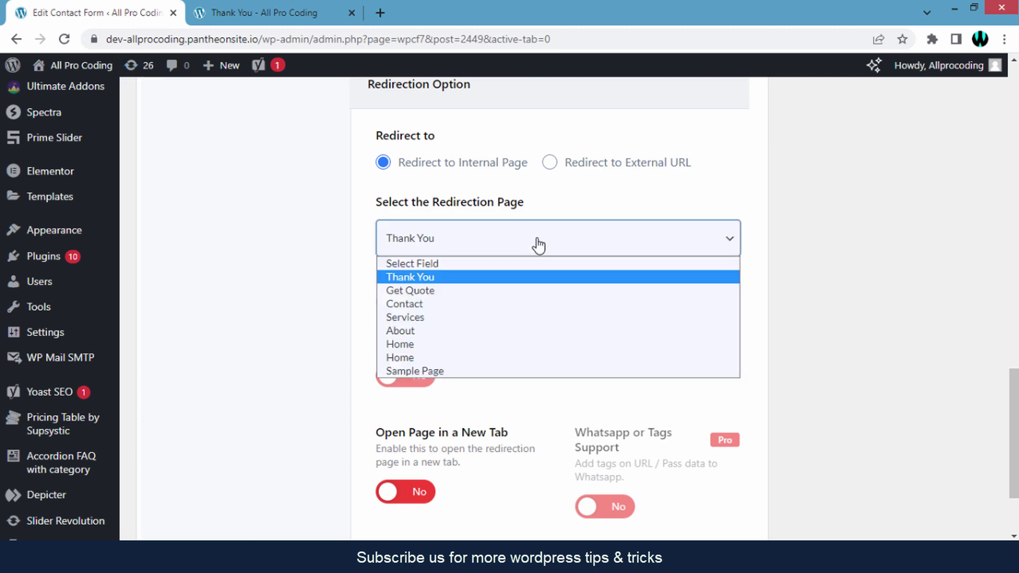
pyautogui.click(320, 260)
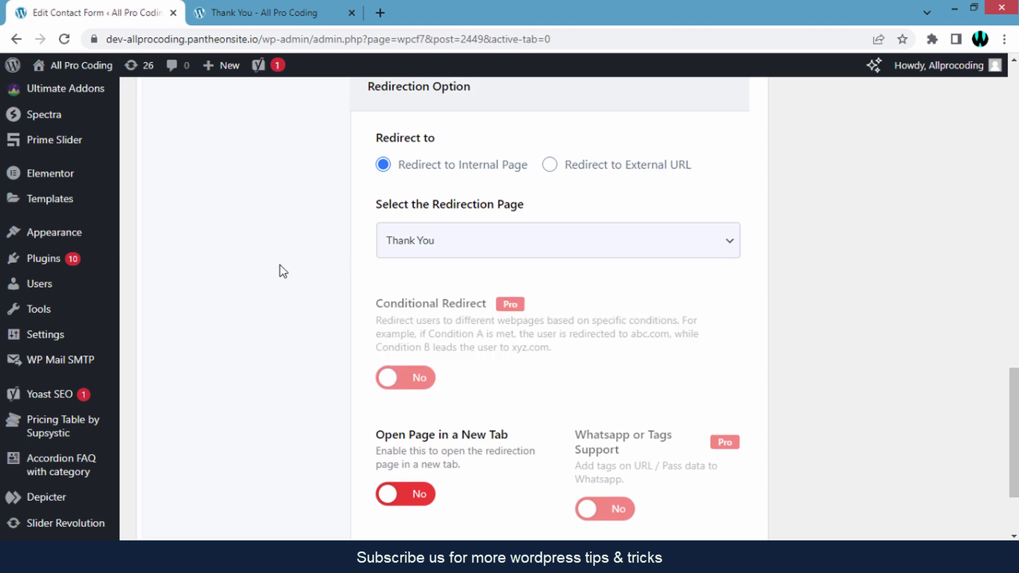
pyautogui.scroll(1, 283, 271)
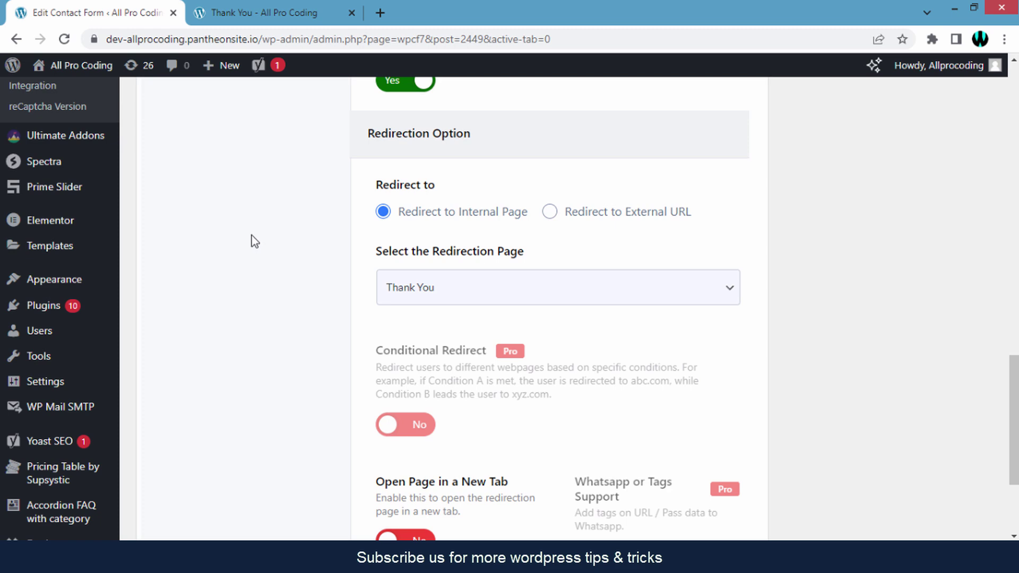
# Switch to the other browser tab and open the All Pro Coding channel's Playlists.
pyautogui.click(252, 16)
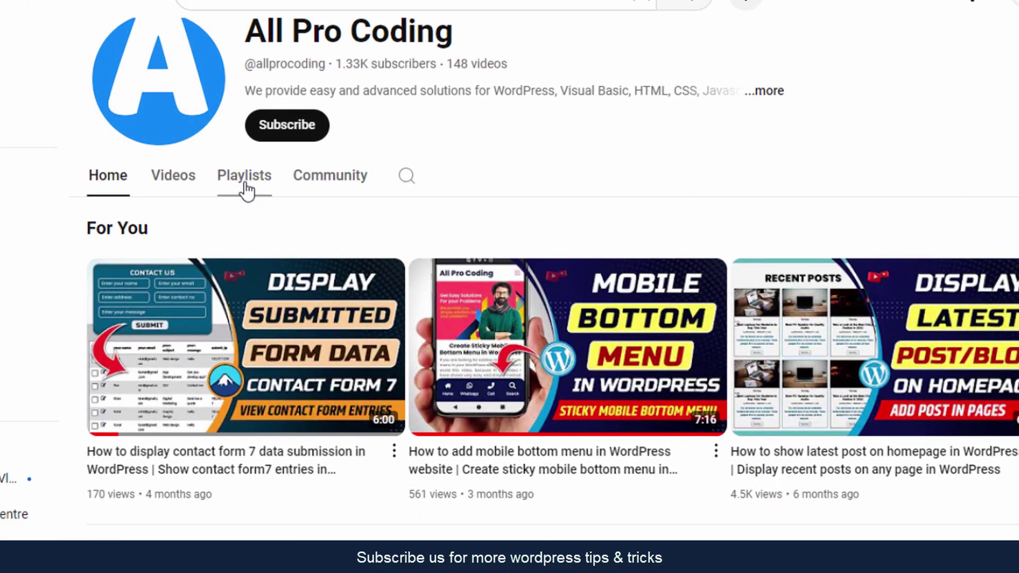
pyautogui.click(245, 183)
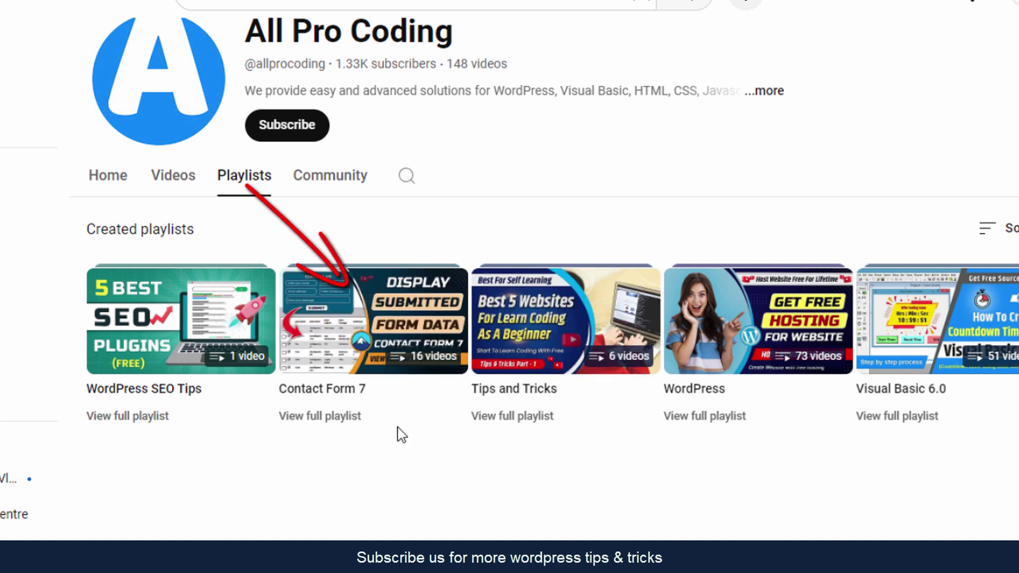
pyautogui.scroll(-2, 402, 464)
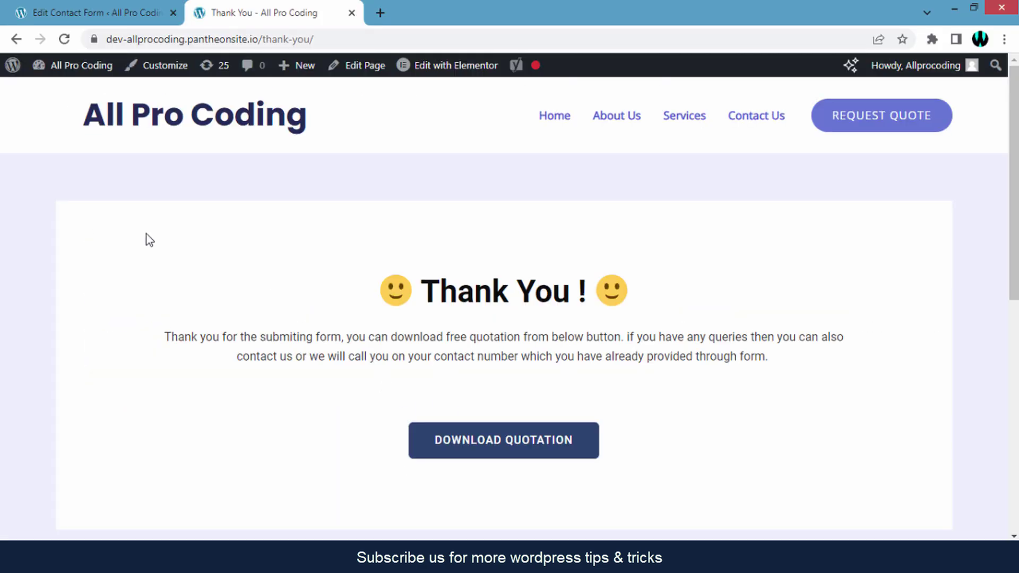
# Return to the Edit Contact Form page for 'Form' and scroll to its 'Contact form saved.' notice.
pyautogui.scroll(-2, 150, 240)
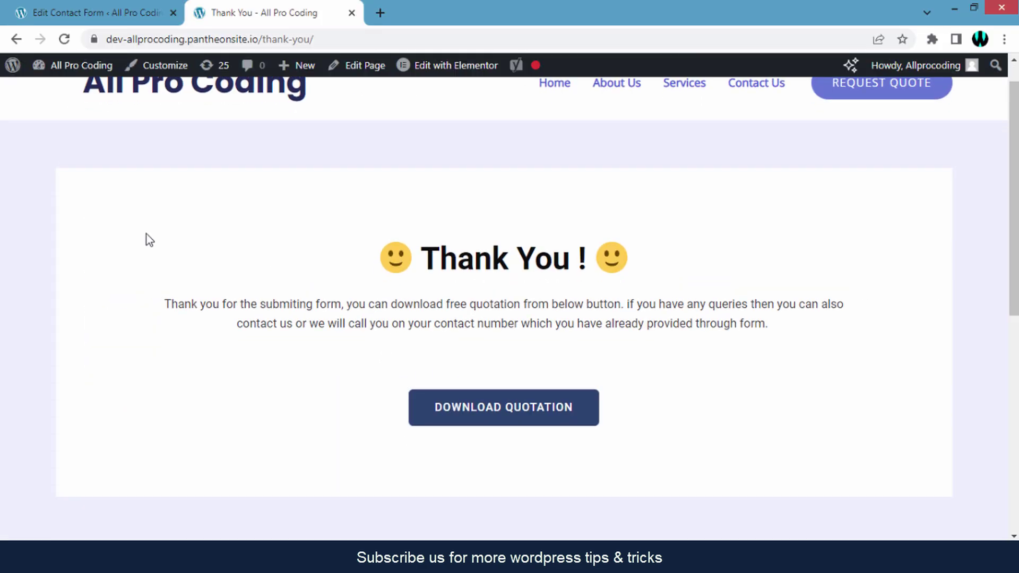
pyautogui.scroll(2, 149, 240)
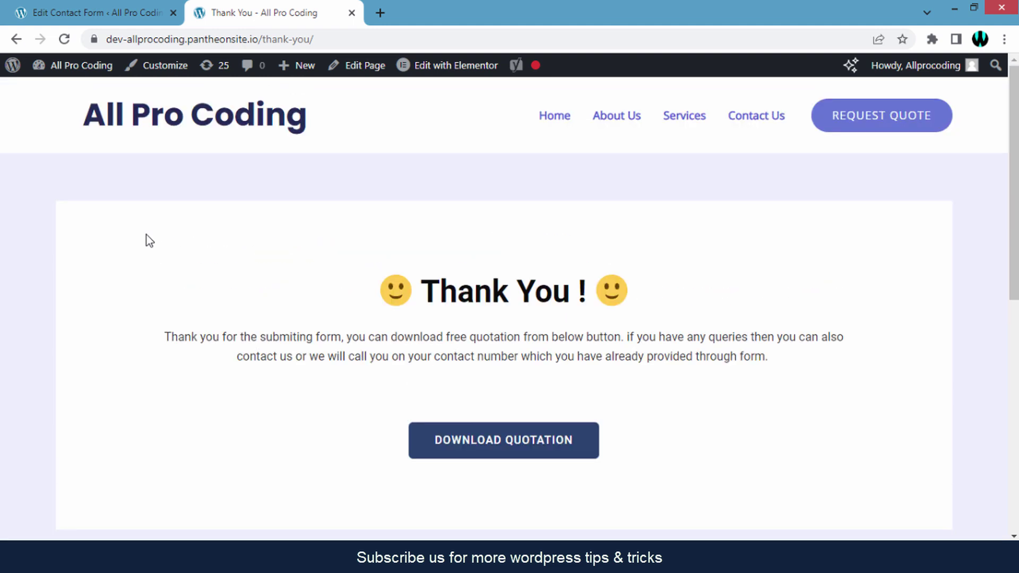
pyautogui.click(89, 14)
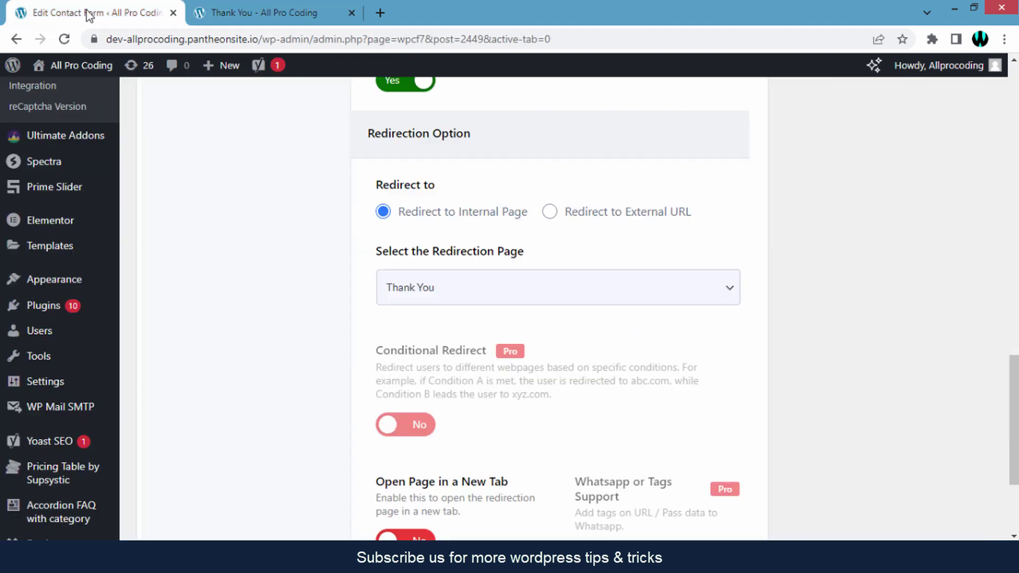
pyautogui.scroll(-2, 207, 186)
pyautogui.scroll(20, 228, 191)
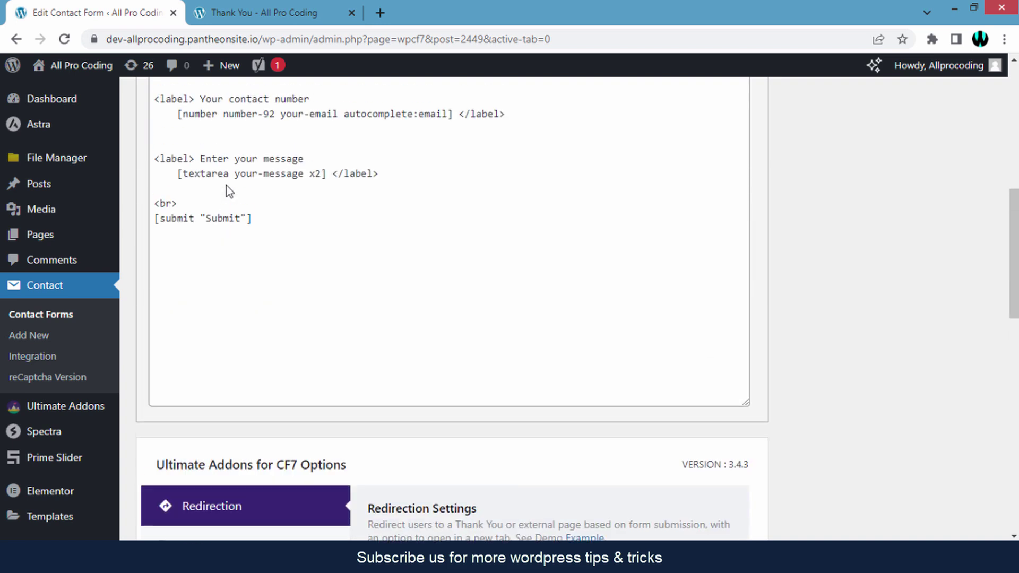
pyautogui.scroll(3, 232, 191)
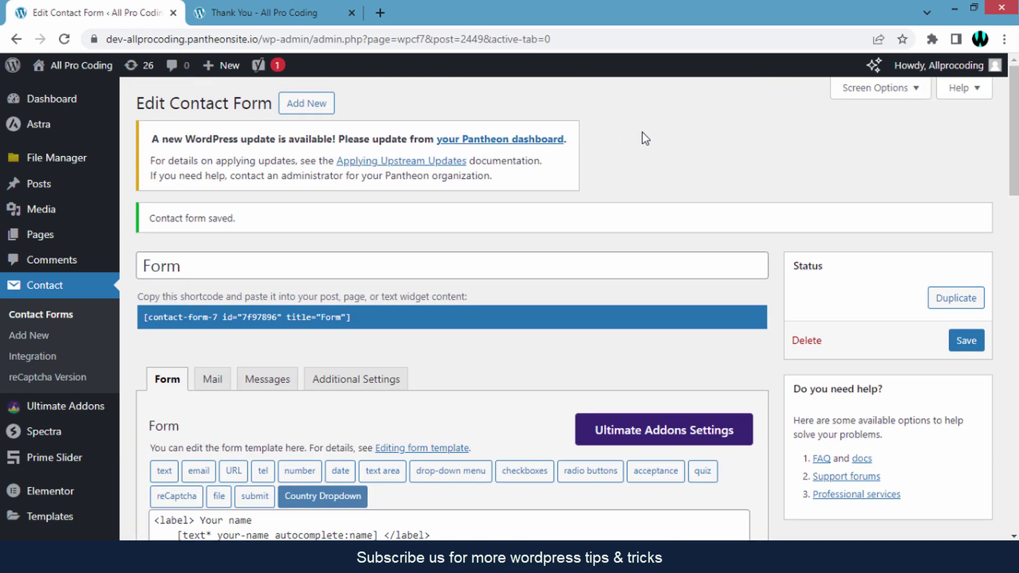
pyautogui.scroll(-3, 642, 135)
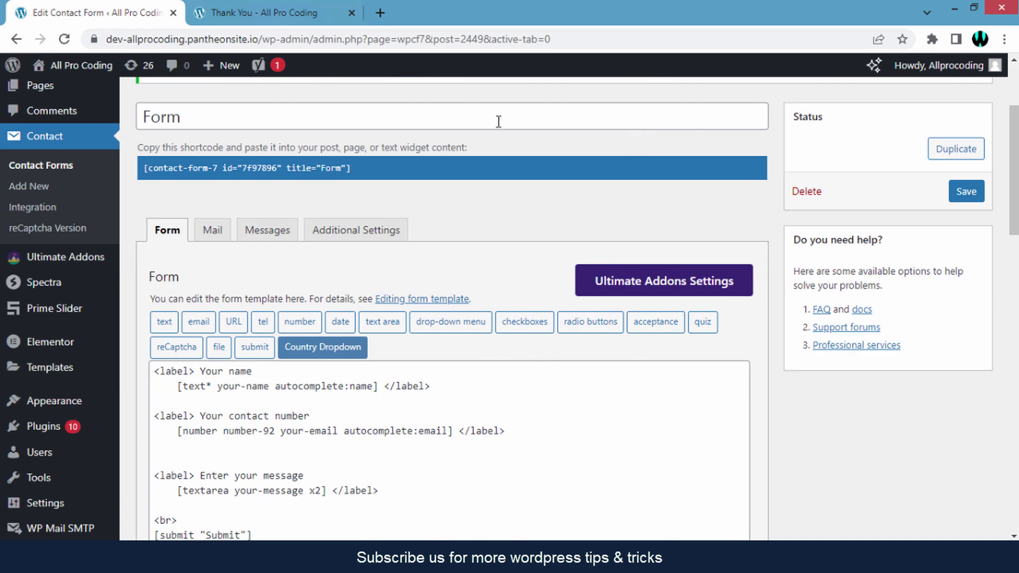
pyautogui.scroll(-1, 410, 154)
pyautogui.scroll(2, 411, 154)
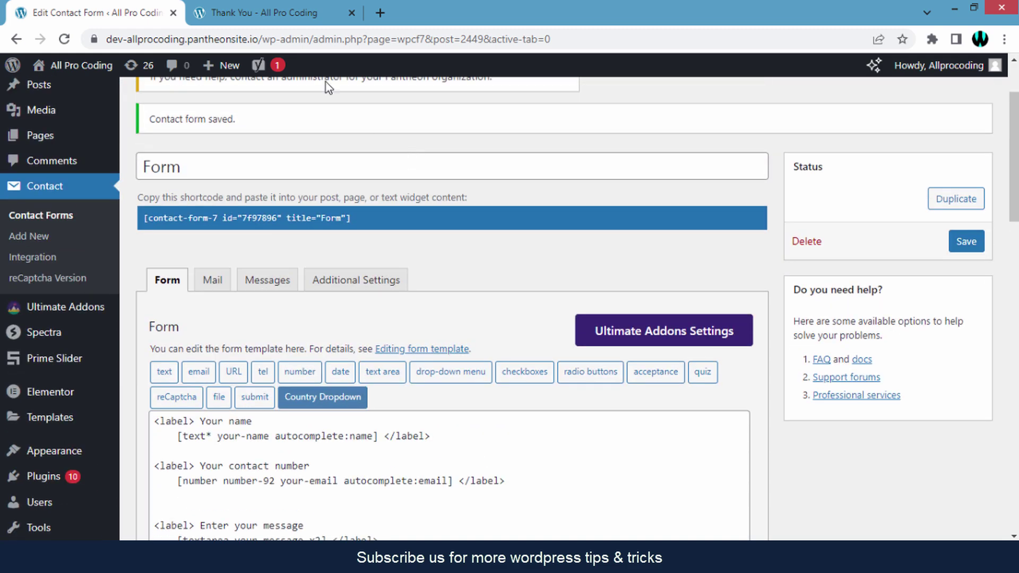